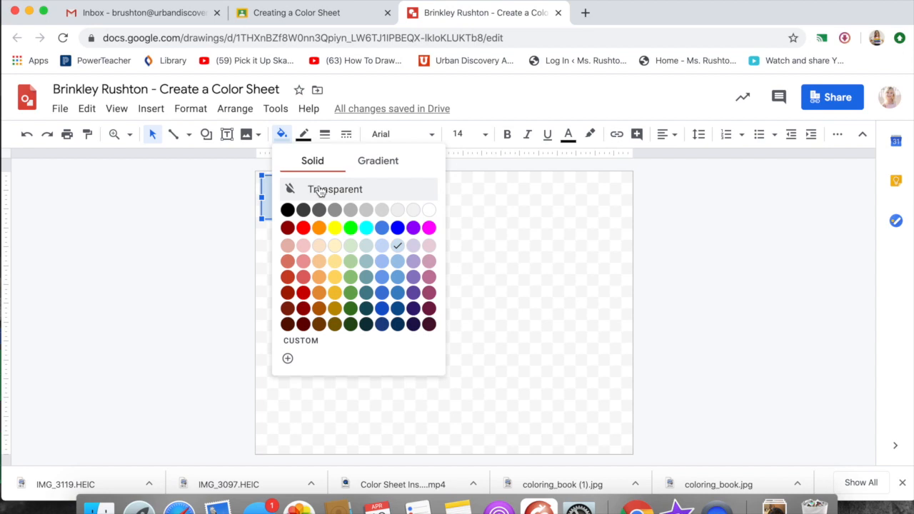
# Give the square a transparent fill and set its border weight to 2px
pyautogui.click(329, 202)
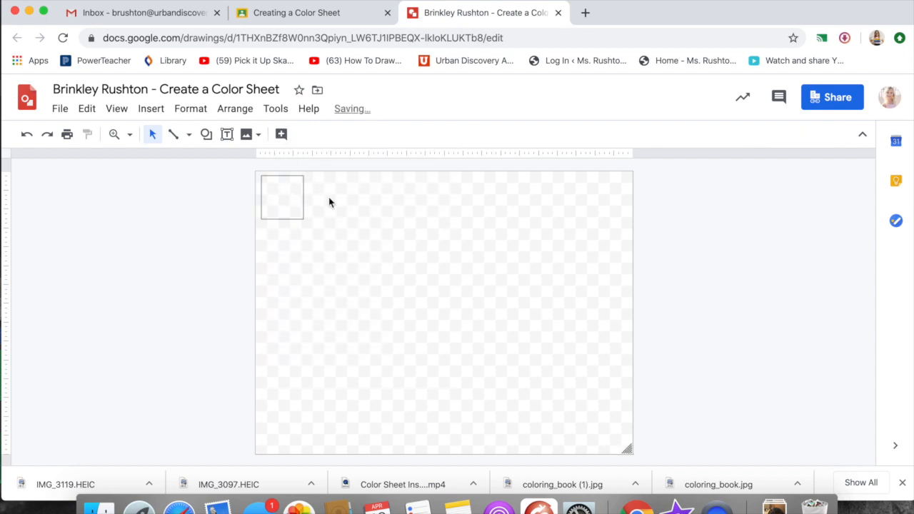
pyautogui.click(290, 191)
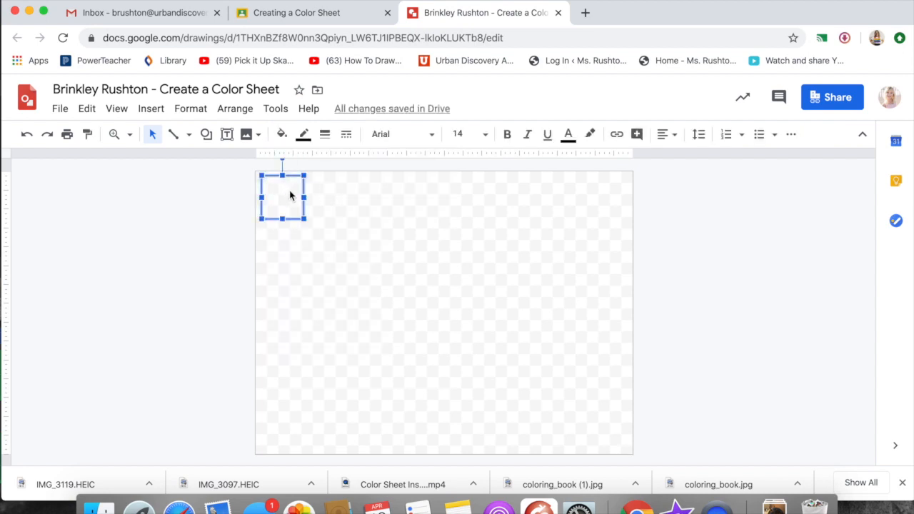
pyautogui.click(324, 135)
pyautogui.click(336, 183)
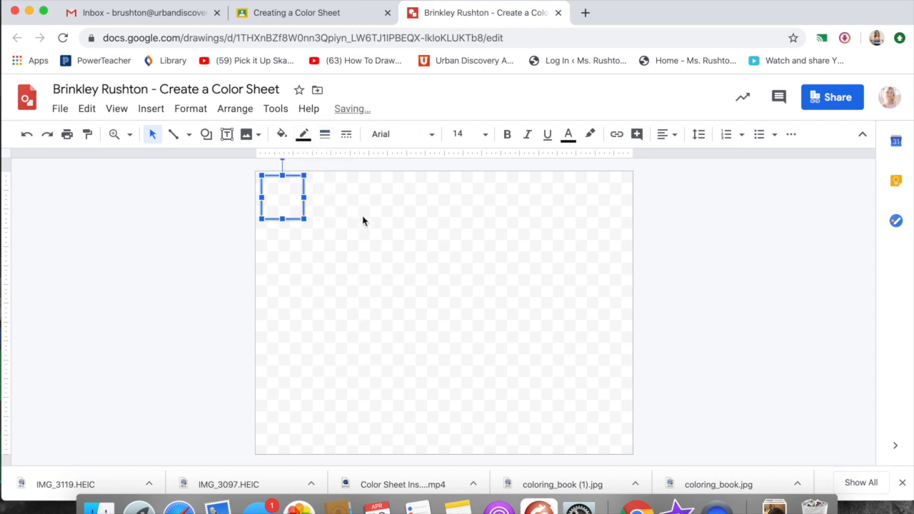
pyautogui.click(373, 227)
# Copy the outlined square and paste five copies of it onto the canvas
pyautogui.click(300, 202)
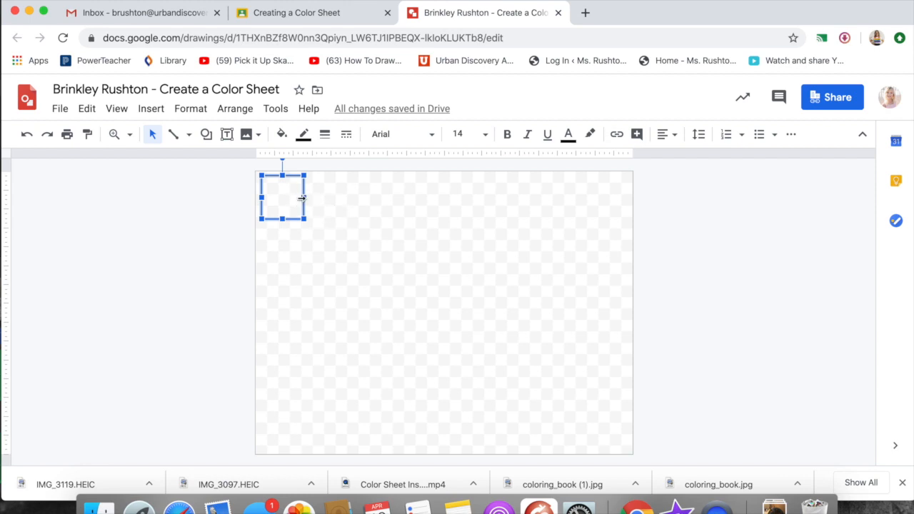
pyautogui.click(84, 112)
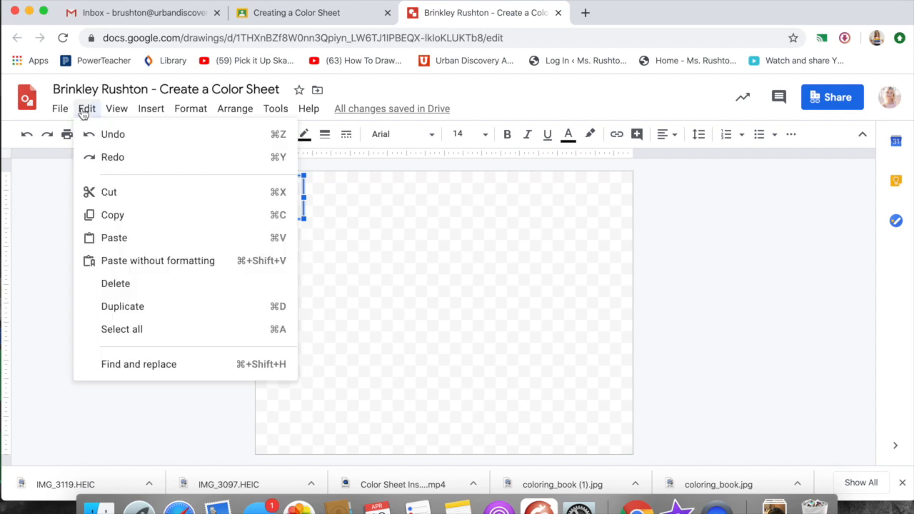
pyautogui.click(114, 215)
pyautogui.click(341, 210)
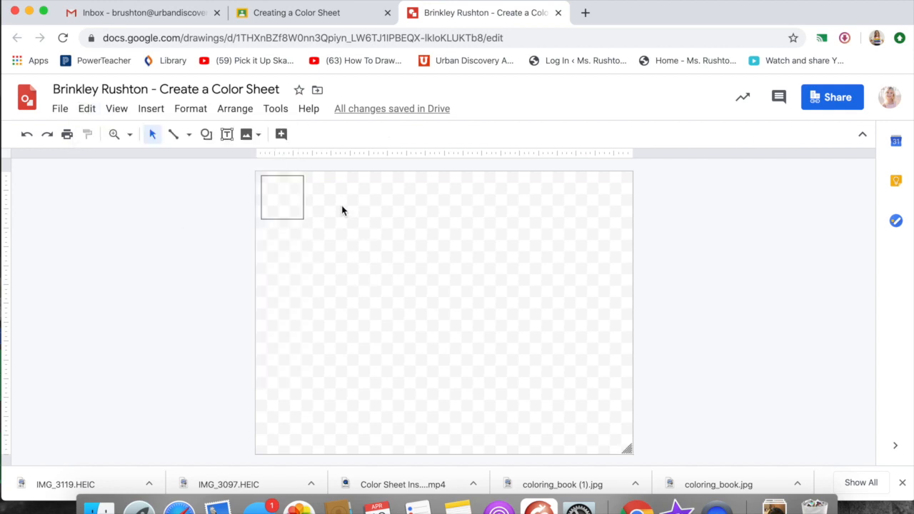
pyautogui.click(87, 108)
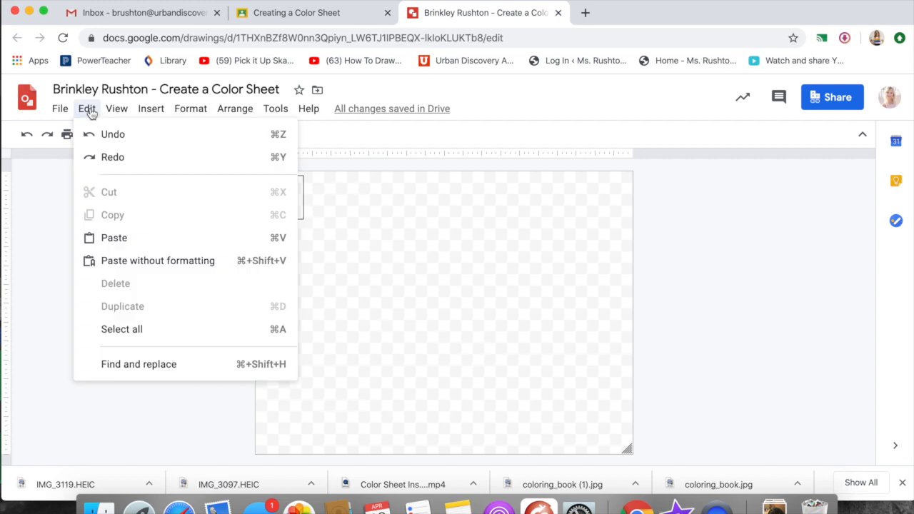
pyautogui.click(115, 237)
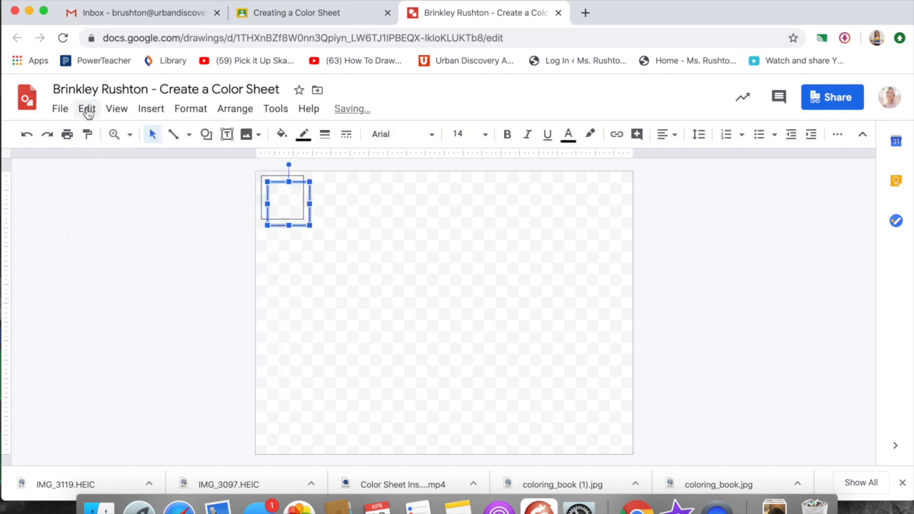
pyautogui.click(86, 108)
pyautogui.click(114, 238)
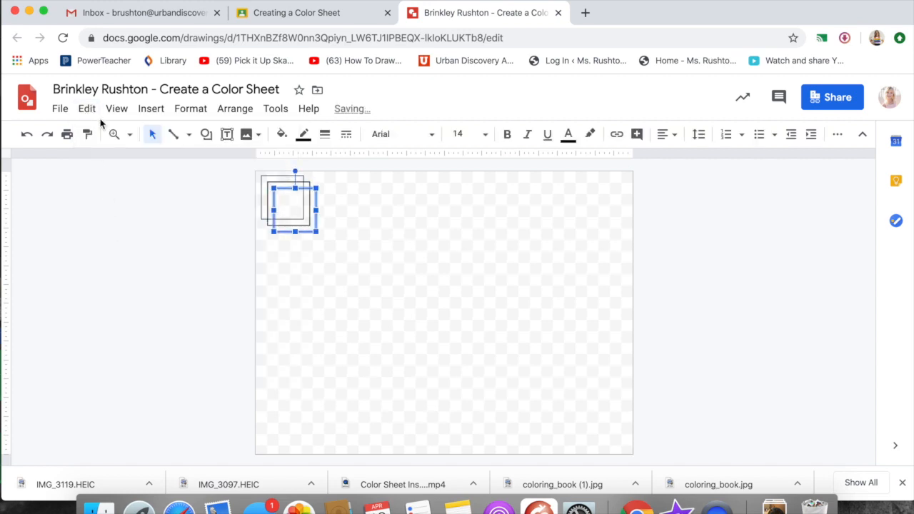
pyautogui.press('super+v')
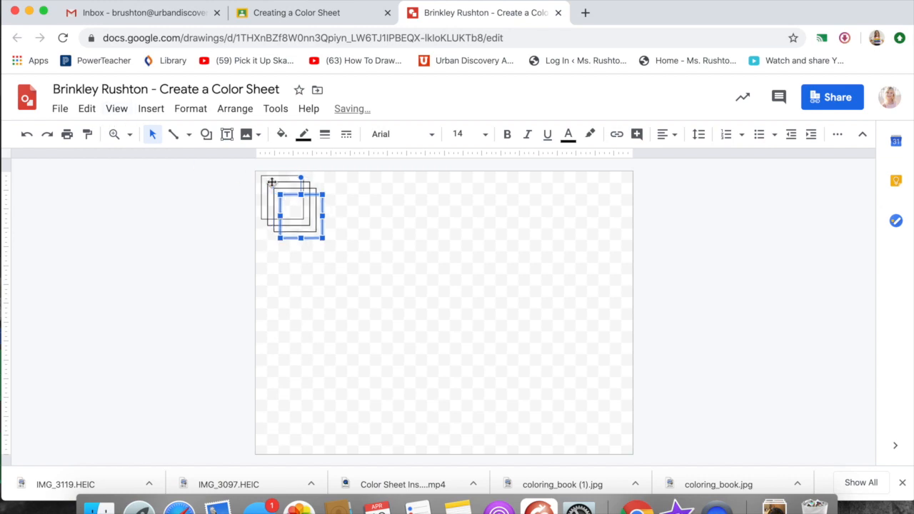
pyautogui.press('super+v')
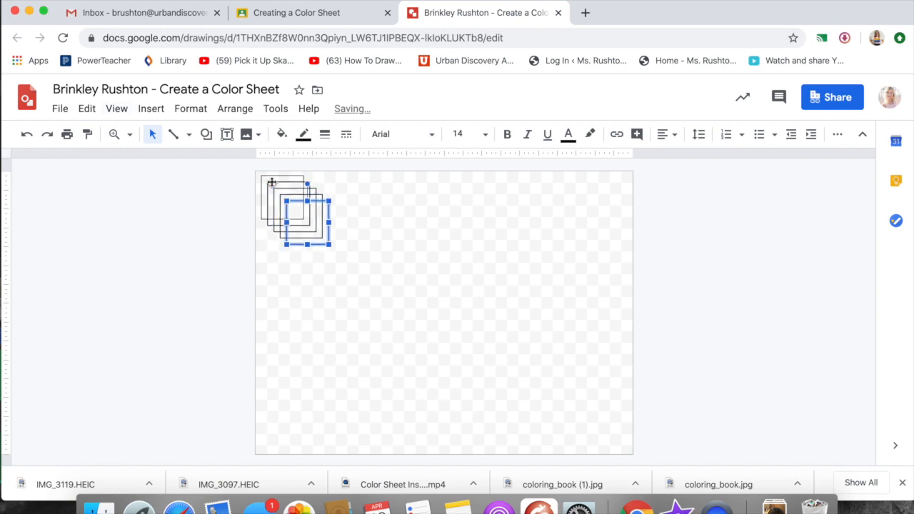
pyautogui.press('super+v')
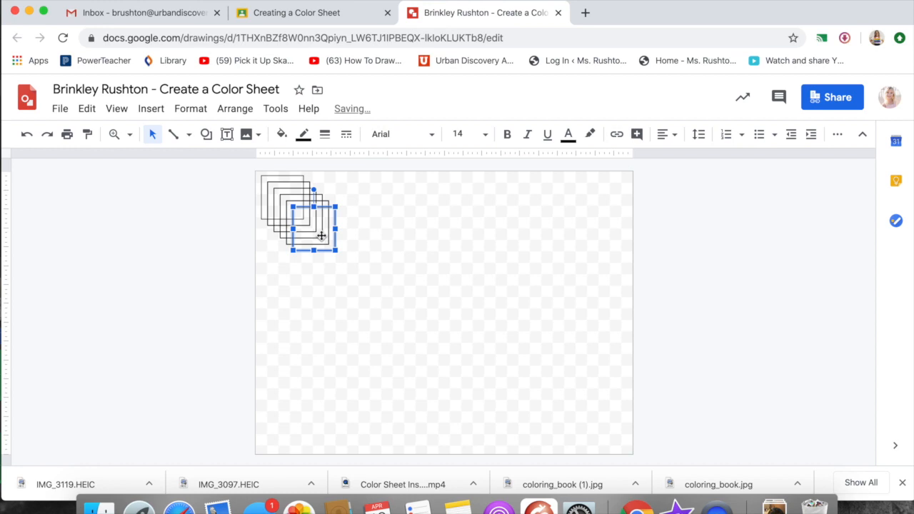
# Spread the pasted squares into an evenly spaced row along the canvas's upper edge, starting from its right corner
pyautogui.moveTo(322, 236); pyautogui.dragTo(612, 205)
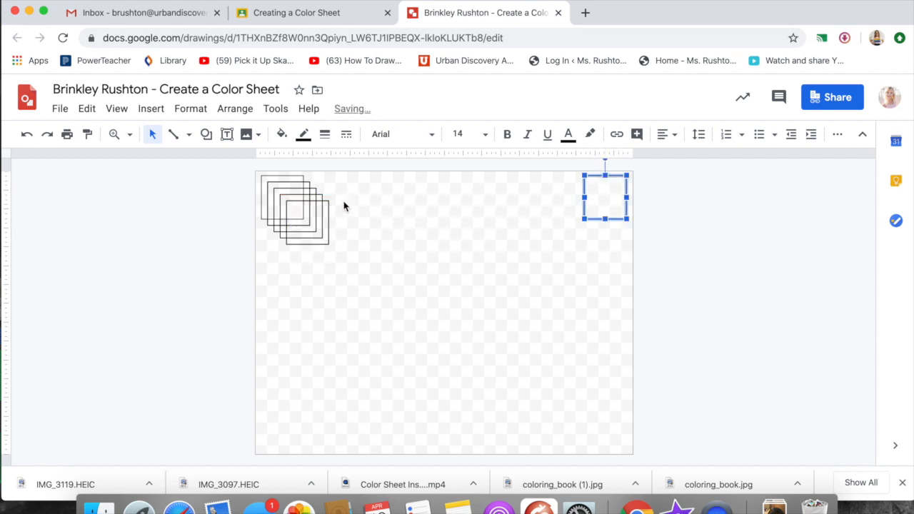
pyautogui.moveTo(310, 214); pyautogui.dragTo(497, 190)
pyautogui.moveTo(292, 204); pyautogui.dragTo(460, 194)
pyautogui.moveTo(271, 201); pyautogui.dragTo(398, 198)
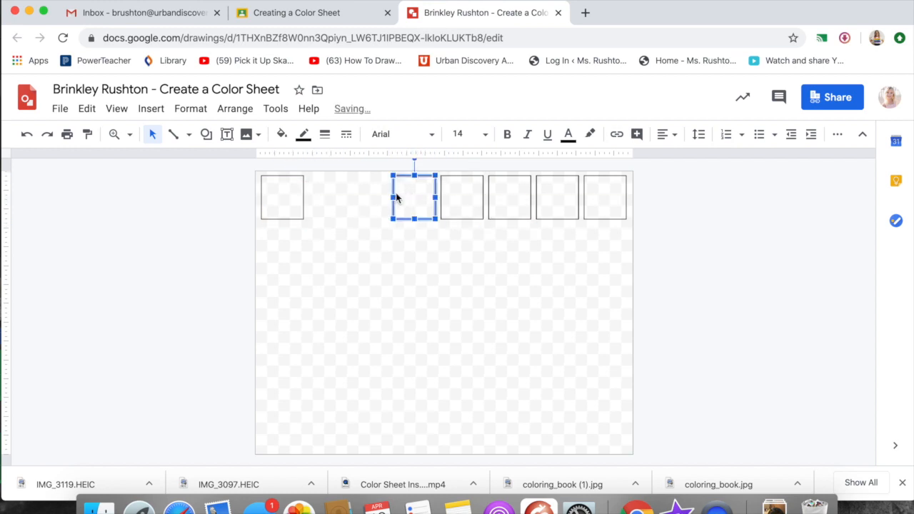
# Copy the row's leftmost pasted square and place one more copy directly to its left, aligned with the row
pyautogui.click(86, 111)
pyautogui.click(122, 215)
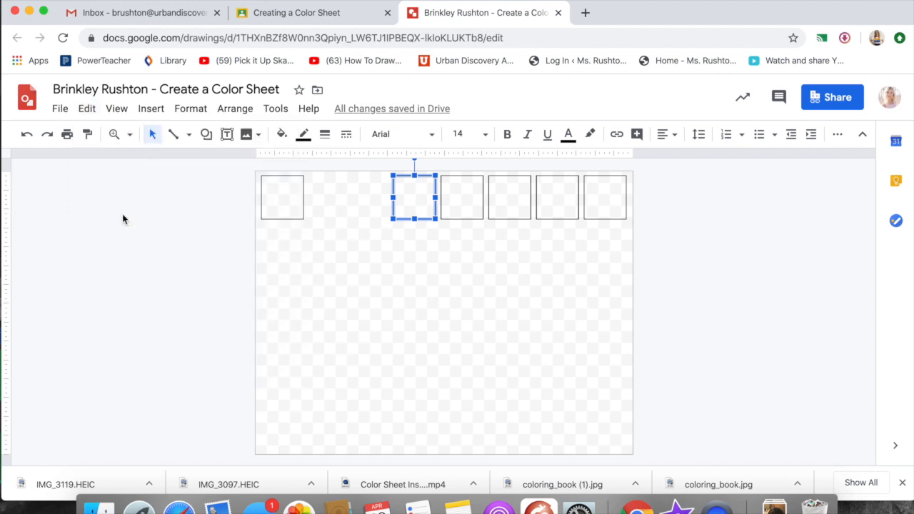
pyautogui.click(351, 314)
pyautogui.click(95, 111)
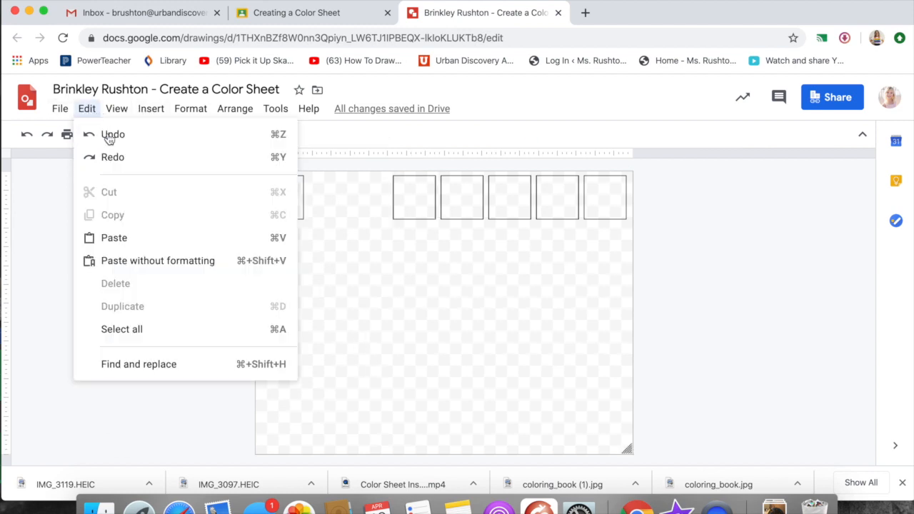
pyautogui.click(133, 245)
pyautogui.moveTo(405, 214); pyautogui.dragTo(363, 198)
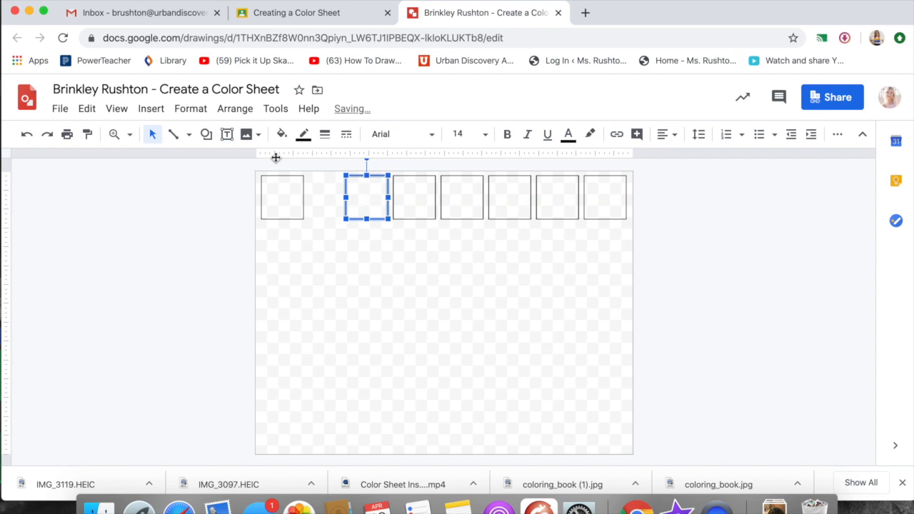
# Paste another square and shift the first one left so that eight evenly spaced squares form the row
pyautogui.click(85, 109)
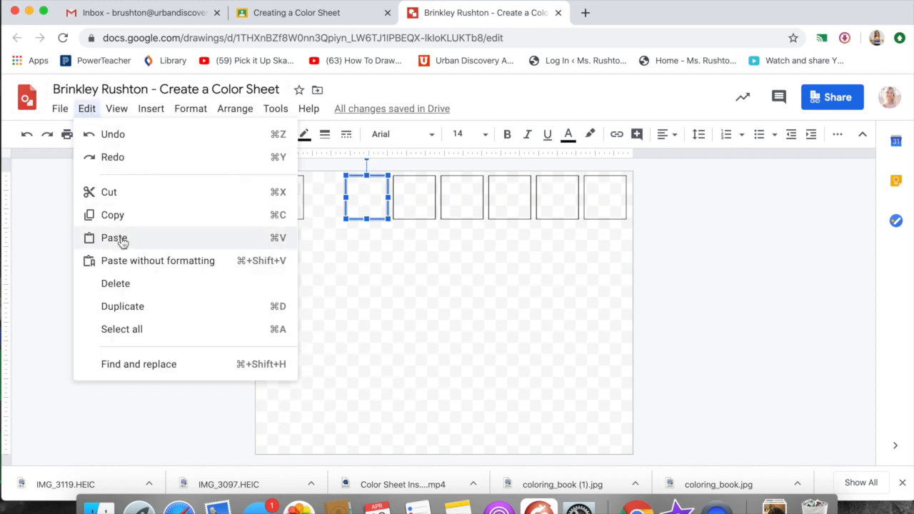
pyautogui.click(118, 240)
pyautogui.moveTo(417, 205); pyautogui.dragTo(269, 193)
pyautogui.moveTo(331, 190); pyautogui.dragTo(282, 194)
pyautogui.click(277, 192)
pyautogui.click(365, 281)
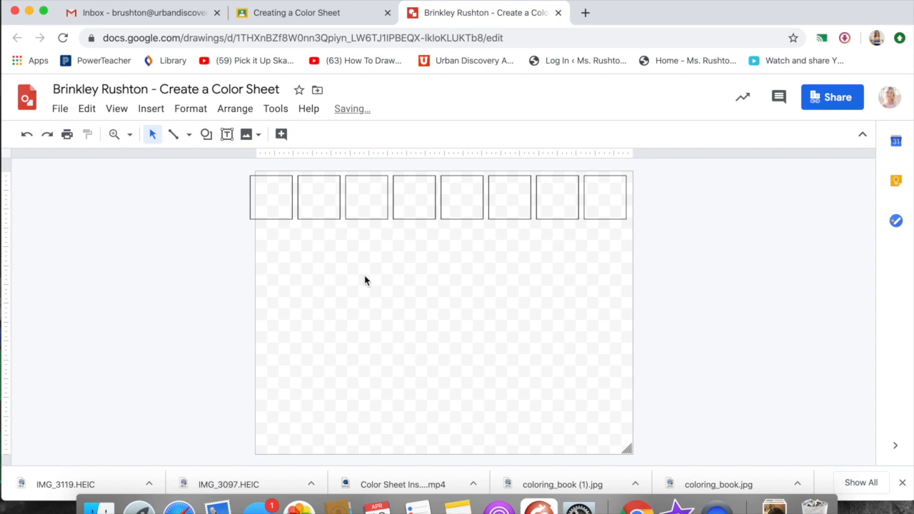
# Draw a cross shape directly below the second square, matching the square's width
pyautogui.click(209, 135)
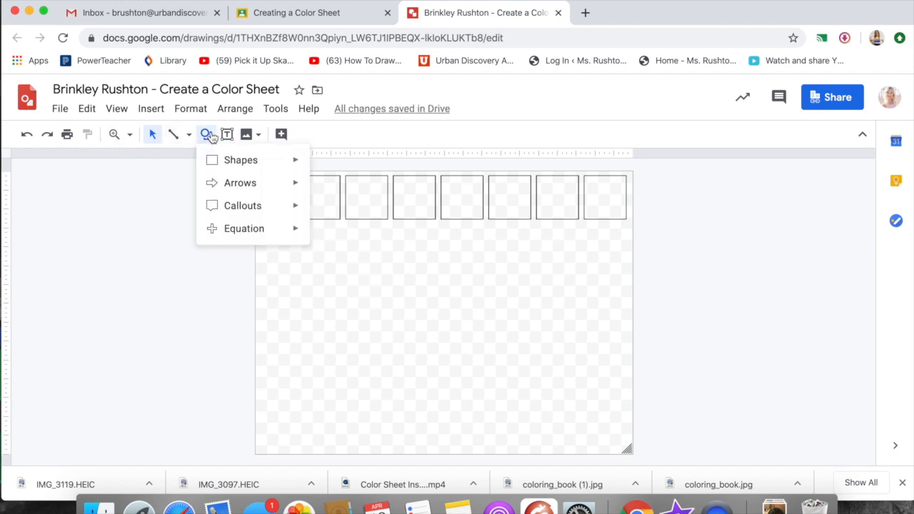
pyautogui.moveTo(255, 169)
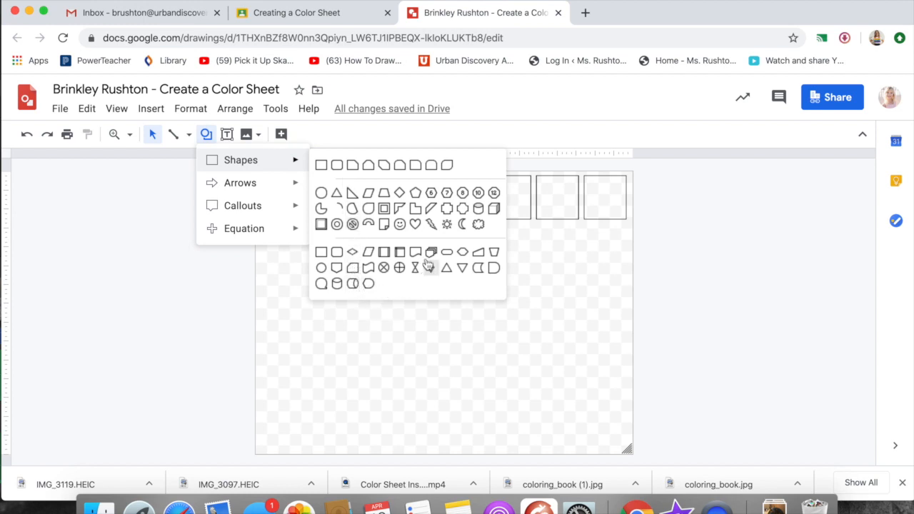
pyautogui.click(445, 208)
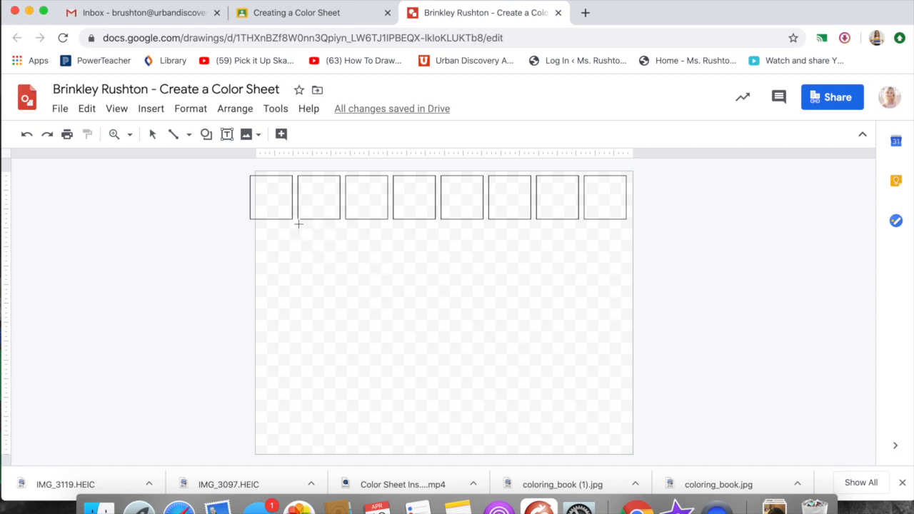
pyautogui.moveTo(299, 225); pyautogui.dragTo(336, 272)
pyautogui.moveTo(336, 272); pyautogui.dragTo(340, 272)
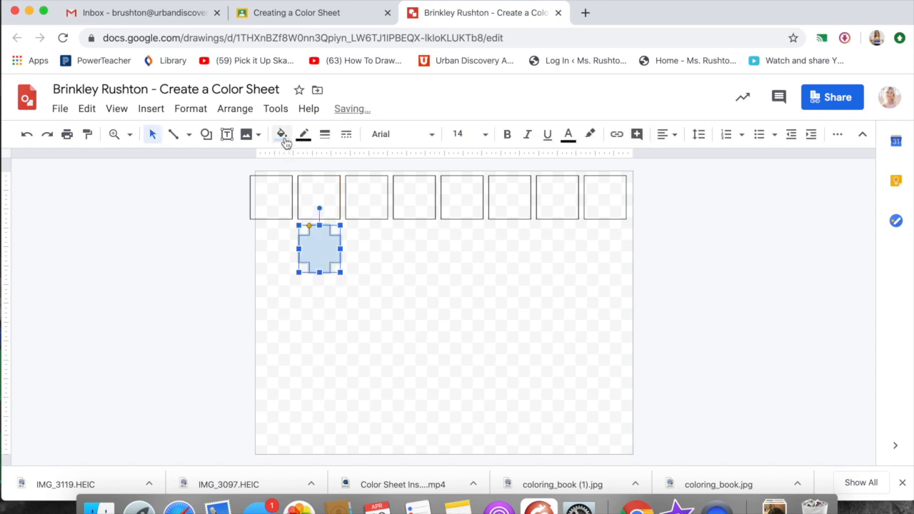
# Give the cross a transparent fill and set its border weight to 2px
pyautogui.click(396, 288)
pyautogui.click(322, 243)
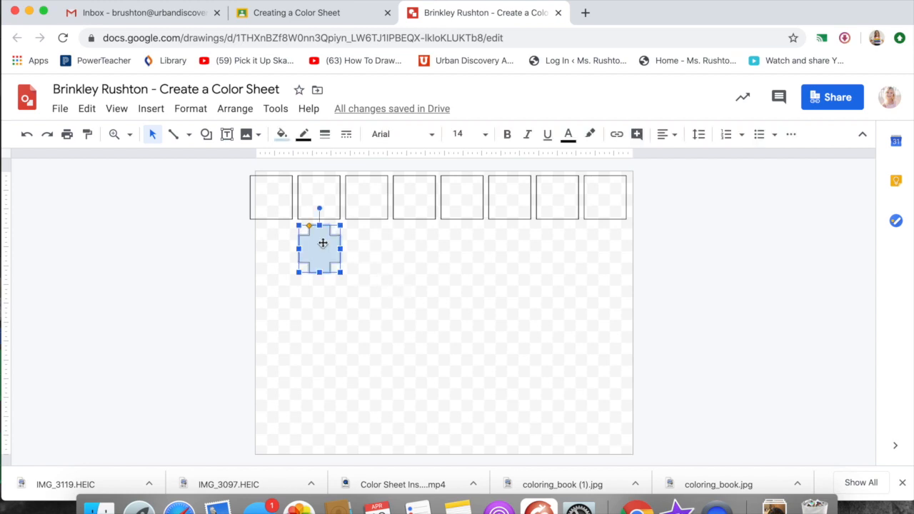
pyautogui.click(281, 134)
pyautogui.click(315, 187)
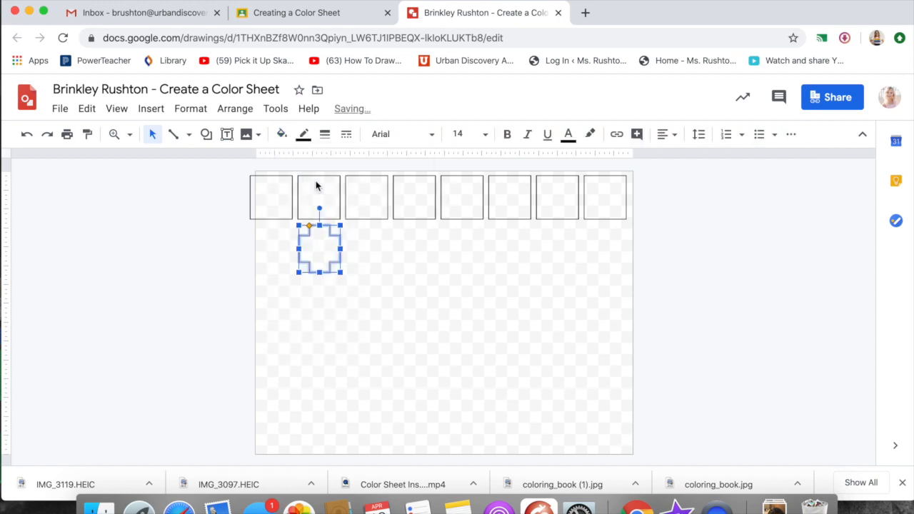
pyautogui.click(307, 137)
pyautogui.click(324, 134)
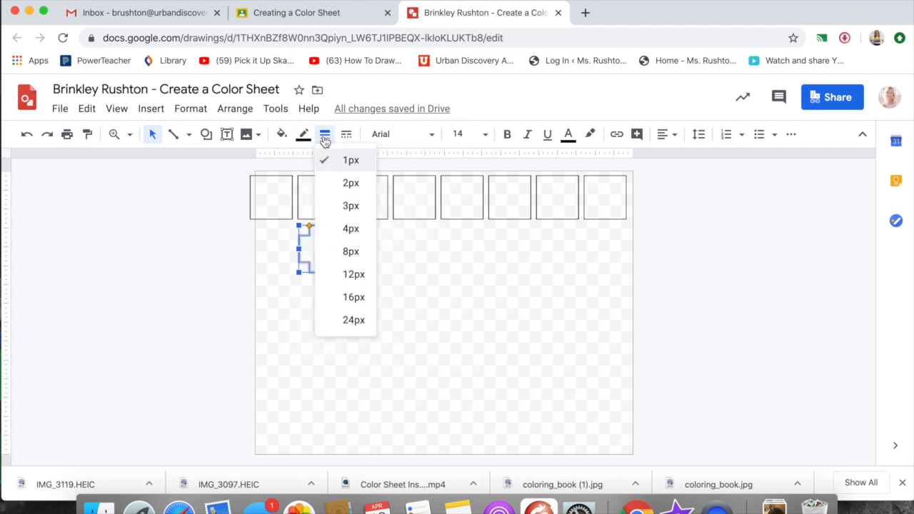
pyautogui.click(341, 192)
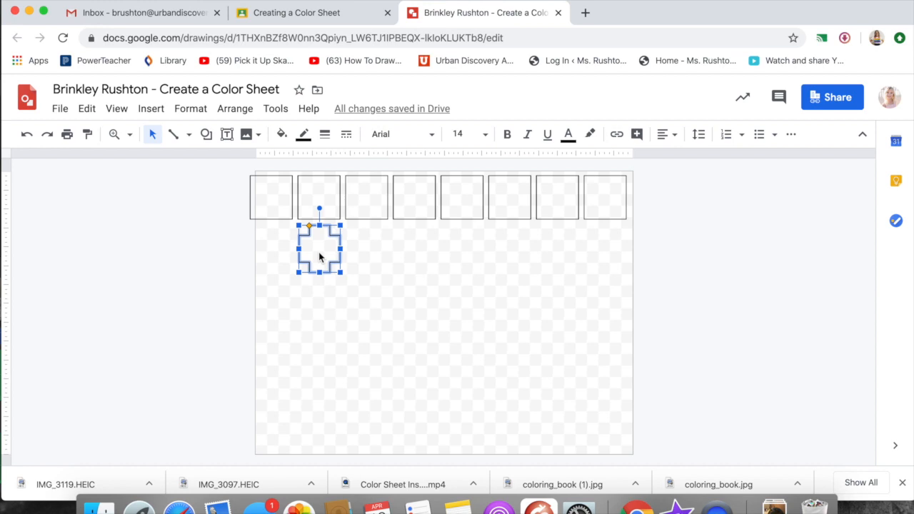
# Copy the outlined cross and paste seven copies of it onto the canvas
pyautogui.click(86, 109)
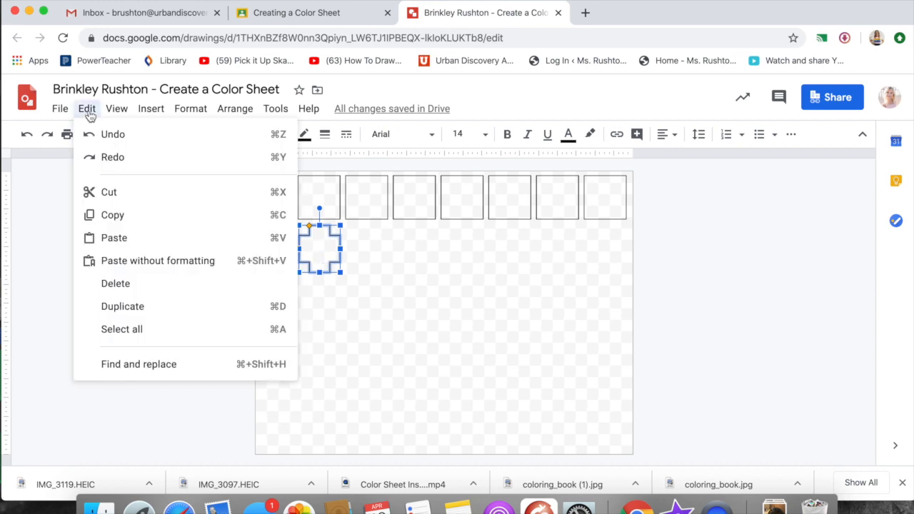
pyautogui.click(127, 212)
pyautogui.click(376, 264)
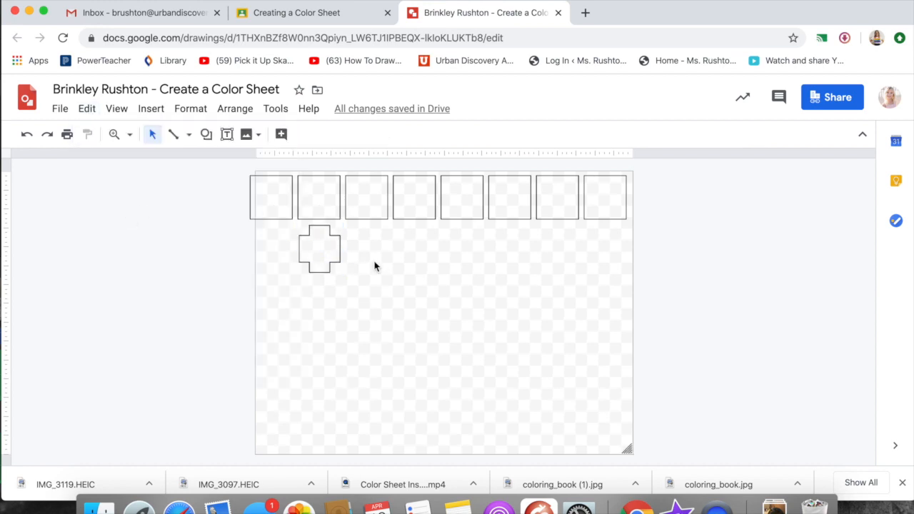
pyautogui.click(86, 109)
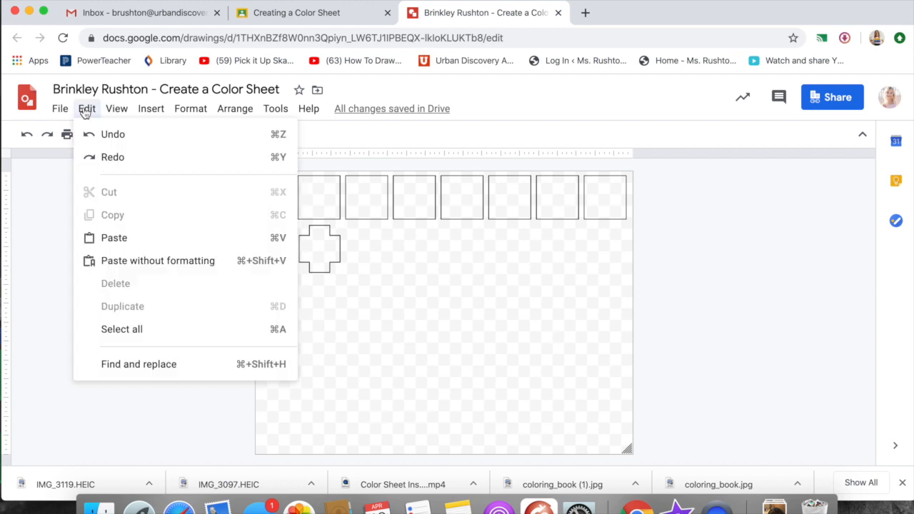
pyautogui.click(127, 241)
pyautogui.hotkey('ctrl', 'v')
pyautogui.hotkey('ctrl', 'v')
pyautogui.hotkey('ctrl', 'v')
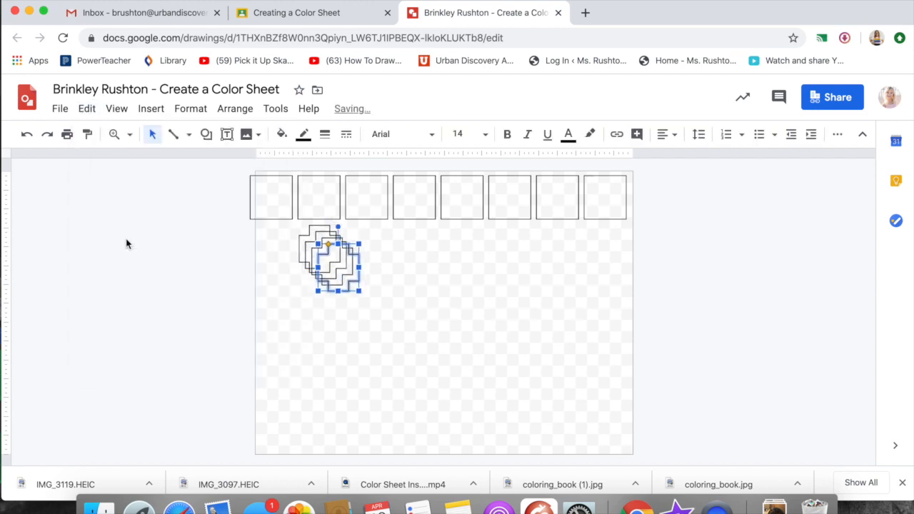
pyautogui.press('super+v')
pyautogui.press('super+v')
pyautogui.press('super+v')
pyautogui.press('super+v')
# Arrange the eight crosses in a row directly beneath the squares, one under each square
pyautogui.moveTo(378, 303); pyautogui.dragTo(553, 244)
pyautogui.moveTo(353, 284); pyautogui.dragTo(506, 241)
pyautogui.moveTo(353, 283); pyautogui.dragTo(464, 245)
pyautogui.moveTo(343, 274); pyautogui.dragTo(365, 242)
pyautogui.moveTo(329, 260); pyautogui.dragTo(268, 240)
pyautogui.click(331, 253)
pyautogui.click(378, 312)
# Draw a triangle below the row of crosses and make its fill transparent
pyautogui.click(205, 134)
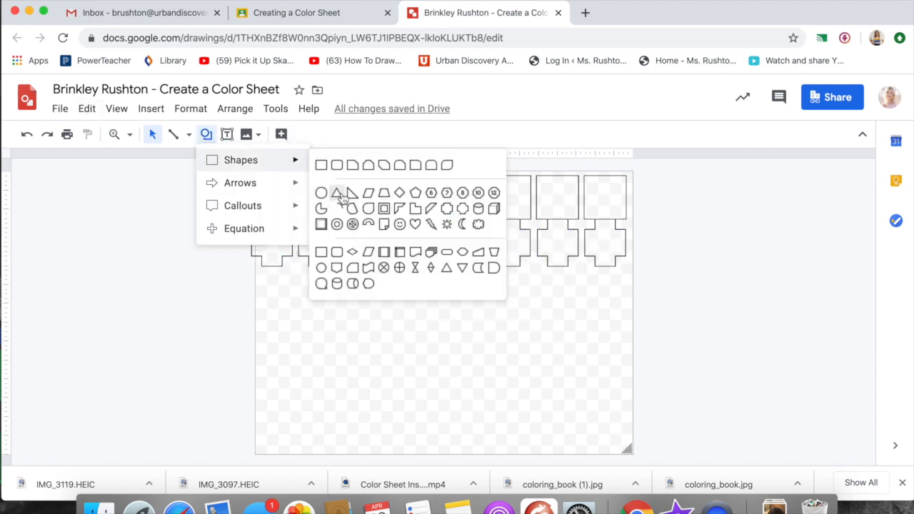
pyautogui.click(336, 192)
pyautogui.moveTo(348, 292); pyautogui.dragTo(391, 326)
pyautogui.click(281, 134)
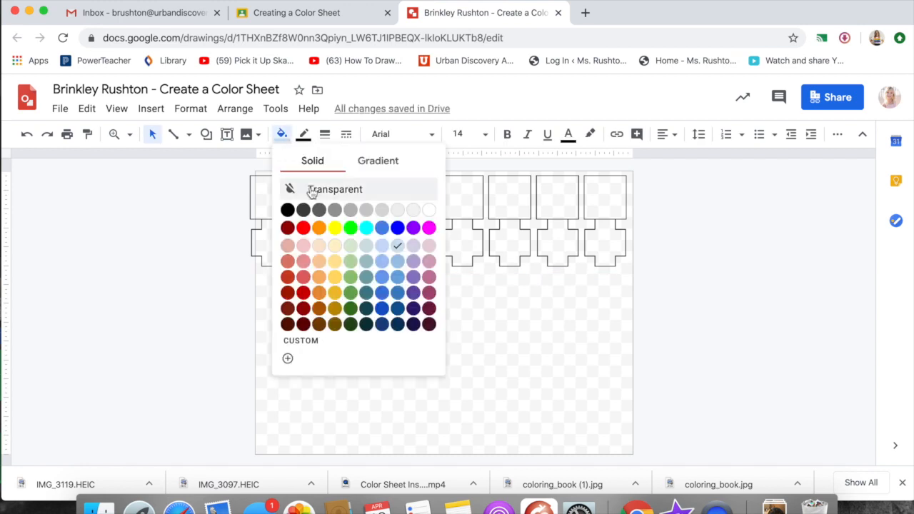
pyautogui.click(305, 189)
# Duplicate the outlined triangle eight times
pyautogui.press('super+d')
pyautogui.press('super+d')
pyautogui.press('super+d')
pyautogui.press('super+d')
pyautogui.press('super+d')
pyautogui.press('super+d')
pyautogui.press('super+d')
pyautogui.press('super+d')
# Line up eight triangles in a row beneath the crosses and delete the spare triangle
pyautogui.moveTo(420, 365); pyautogui.dragTo(367, 289)
pyautogui.moveTo(402, 347); pyautogui.dragTo(414, 288)
pyautogui.moveTo(400, 341); pyautogui.dragTo(468, 288)
pyautogui.moveTo(381, 331); pyautogui.dragTo(500, 284)
pyautogui.moveTo(384, 330); pyautogui.dragTo(611, 296)
pyautogui.click(365, 319)
pyautogui.press('Delete')
# Draw an oval beneath the row of triangles with a transparent fill and a thin border
pyautogui.click(207, 134)
pyautogui.moveTo(238, 164)
pyautogui.click(383, 192)
pyautogui.moveTo(392, 306)
pyautogui.mouseDown()
pyautogui.moveTo(436, 332)
pyautogui.moveTo(270, 315)
pyautogui.mouseUp()
pyautogui.click(282, 134)
pyautogui.click(302, 362)
pyautogui.click(325, 134)
pyautogui.click(343, 163)
pyautogui.press('super+v')
pyautogui.press('super+v')
pyautogui.press('Delete')
# Copy the outlined oval and paste several copies of it below the triangles
pyautogui.click(414, 323)
pyautogui.press('super+c')
pyautogui.press('super+v')
pyautogui.press('super+v')
pyautogui.press('super+v')
pyautogui.press('super+v')
pyautogui.press('super+v')
# Arrange the ovals in a row of eight beneath the triangles, pasting another copy to fill the remaining gap
pyautogui.moveTo(440, 345); pyautogui.dragTo(320, 314)
pyautogui.moveTo(435, 337); pyautogui.dragTo(556, 315)
pyautogui.moveTo(412, 323)
pyautogui.mouseDown()
pyautogui.moveTo(509, 319)
pyautogui.moveTo(420, 314)
pyautogui.mouseUp()
pyautogui.press('super+c')
pyautogui.press('super+v')
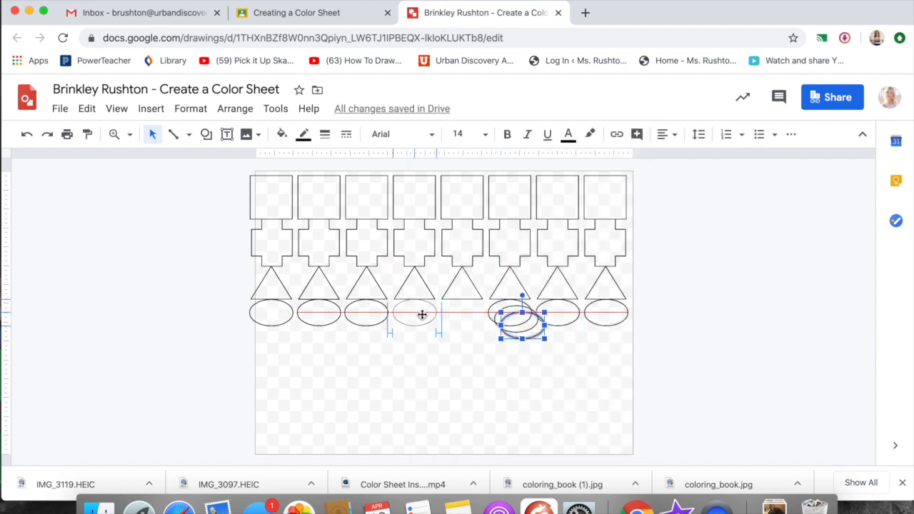
pyautogui.moveTo(533, 323); pyautogui.dragTo(467, 312)
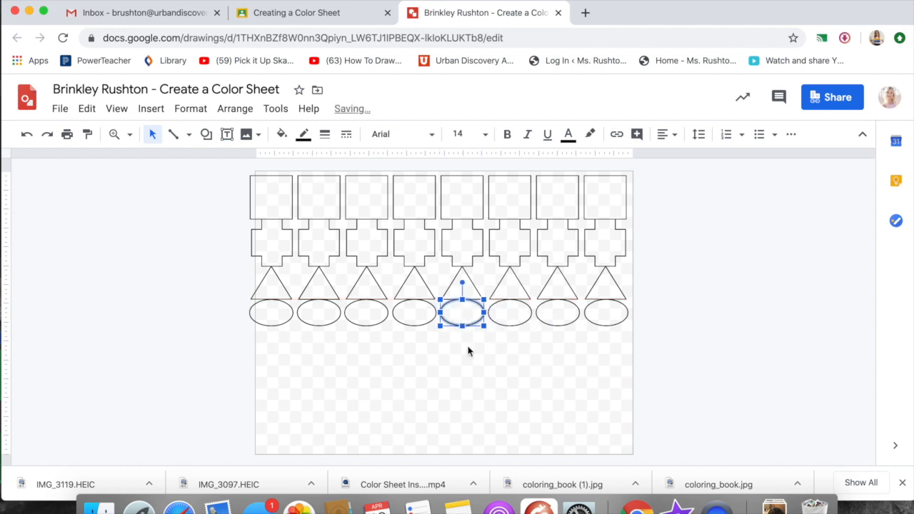
# Select all four rows of squares, crosses, triangles and ovals together and copy them
pyautogui.click(471, 379)
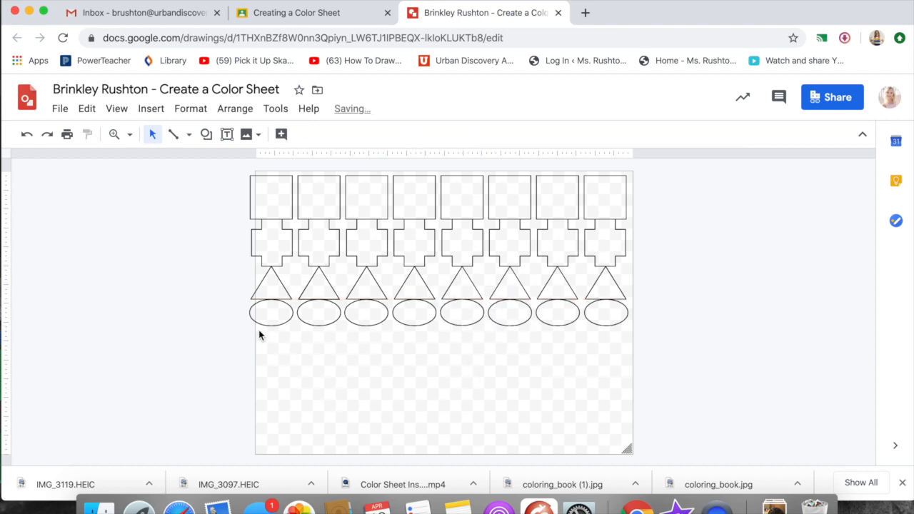
pyautogui.moveTo(238, 326); pyautogui.dragTo(638, 175)
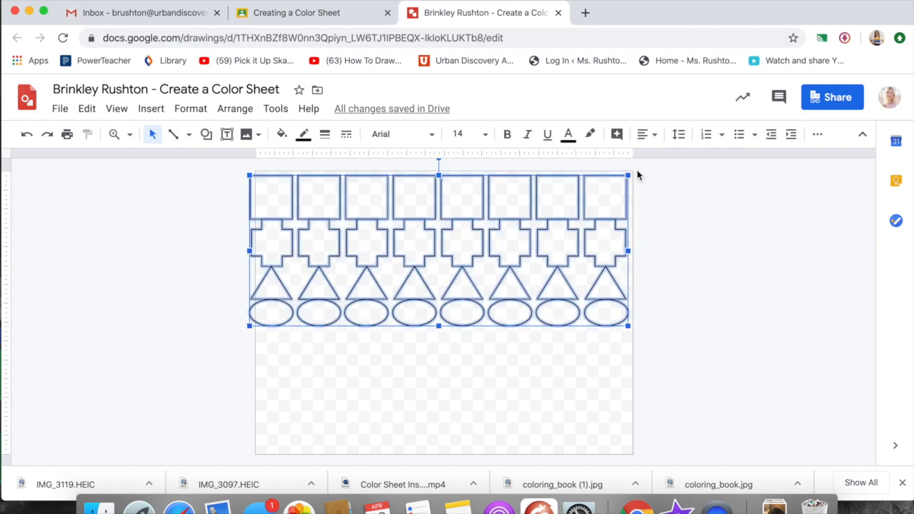
pyautogui.click(86, 109)
pyautogui.click(116, 214)
pyautogui.click(263, 351)
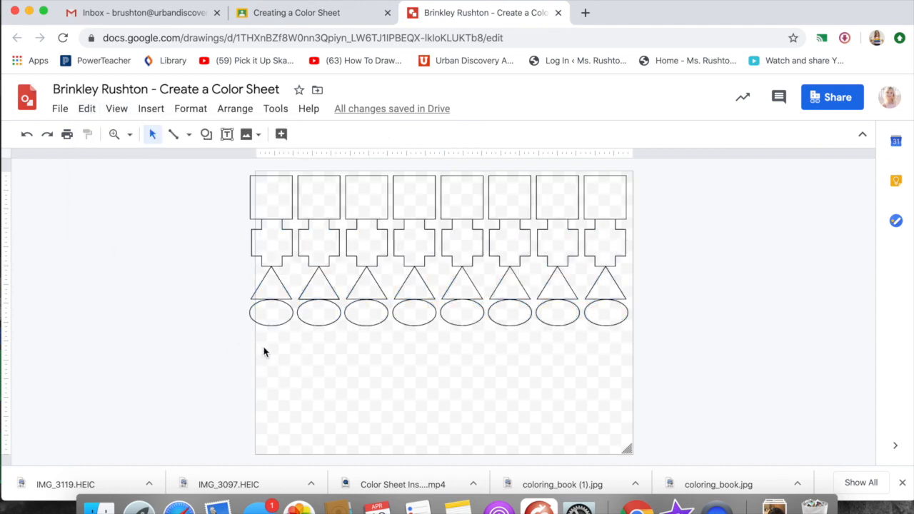
# Paste the copied block of four rows and position it directly beneath the existing oval row
pyautogui.click(86, 108)
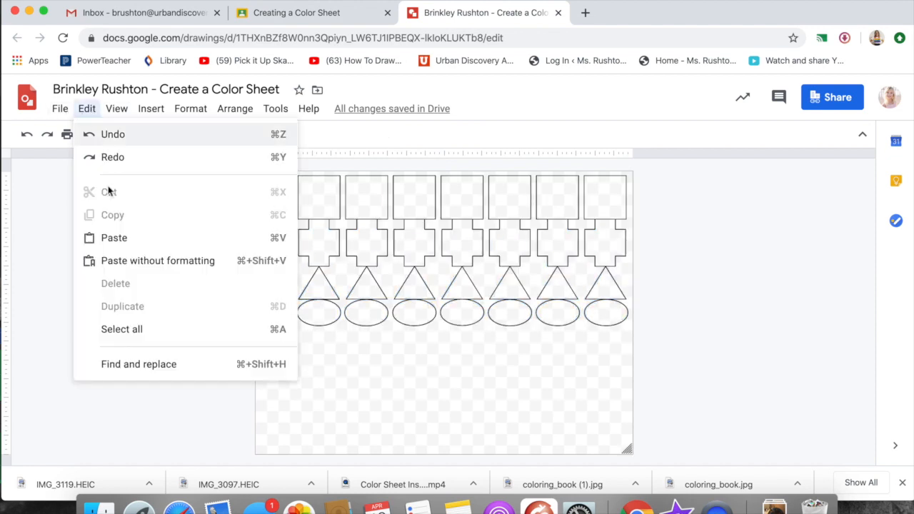
pyautogui.click(114, 237)
pyautogui.moveTo(406, 248); pyautogui.dragTo(398, 404)
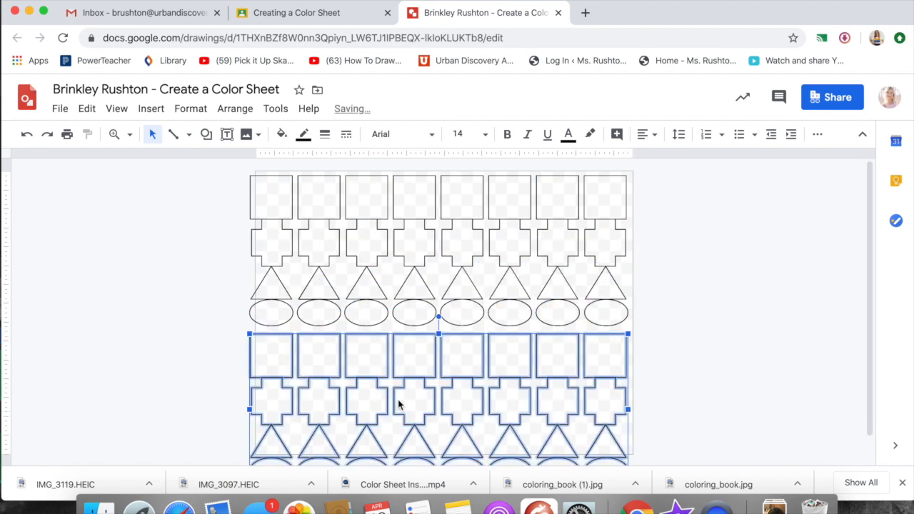
pyautogui.press('Up')
pyautogui.press('Up')
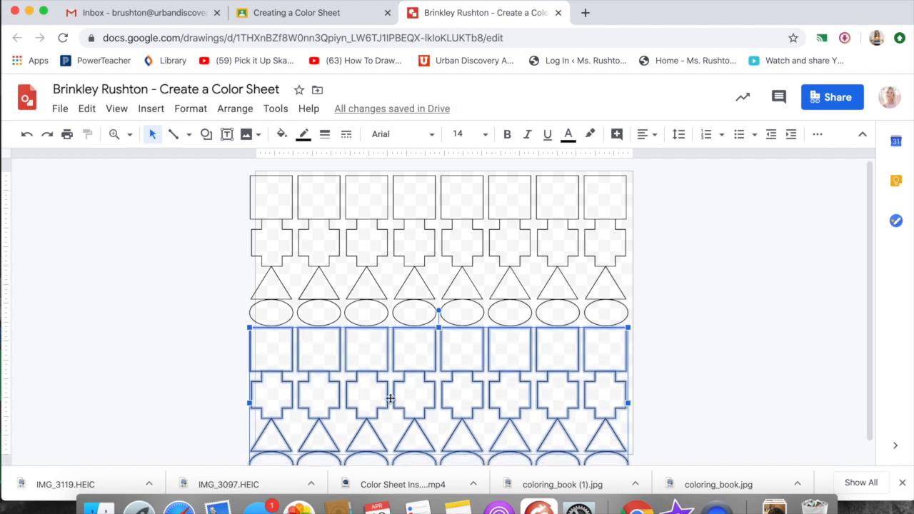
pyautogui.click(213, 341)
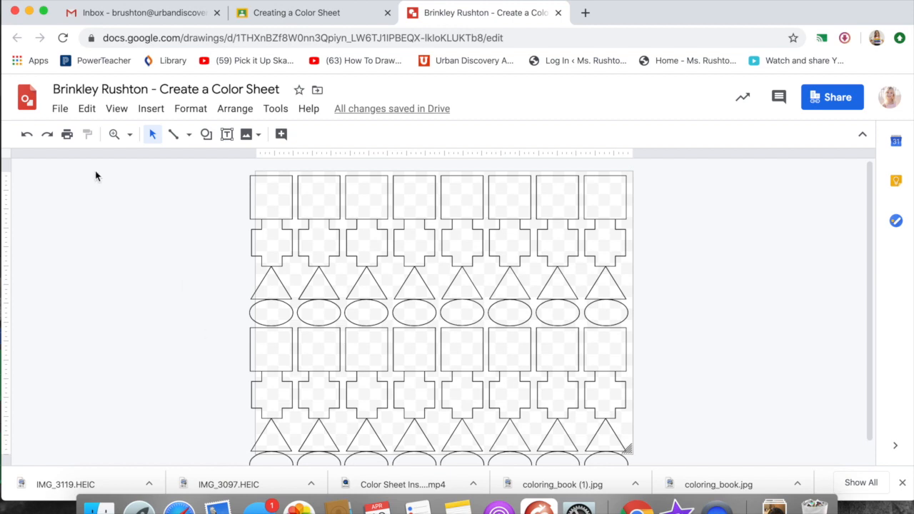
# Check the whole drawing in the print preview, then return to editing
pyautogui.click(60, 108)
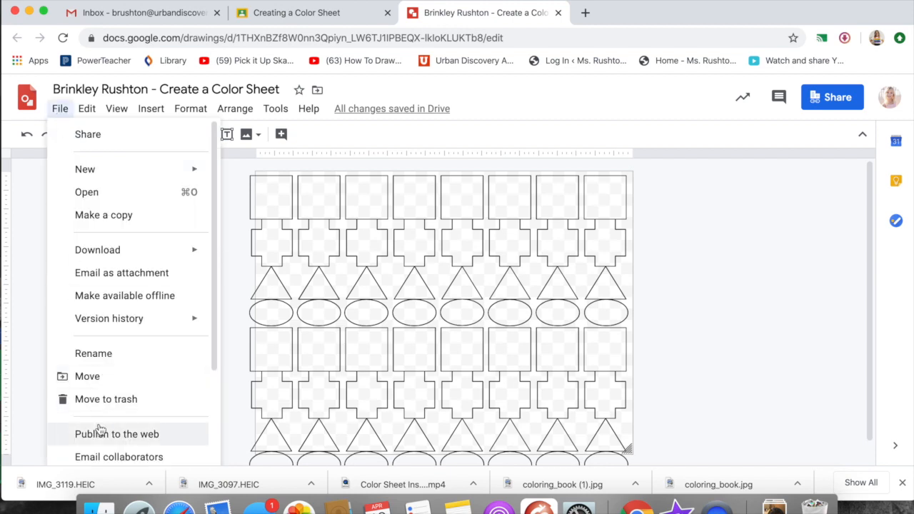
pyautogui.scroll(-3, 100, 428)
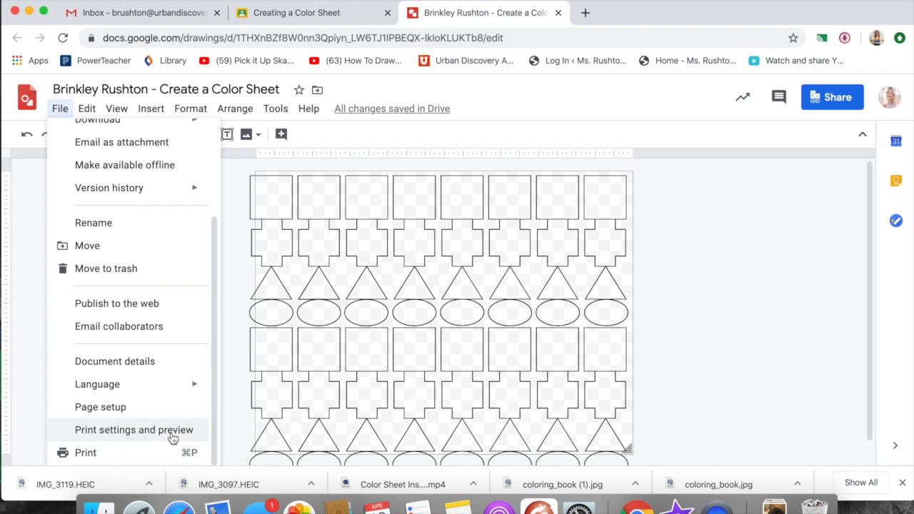
pyautogui.click(175, 430)
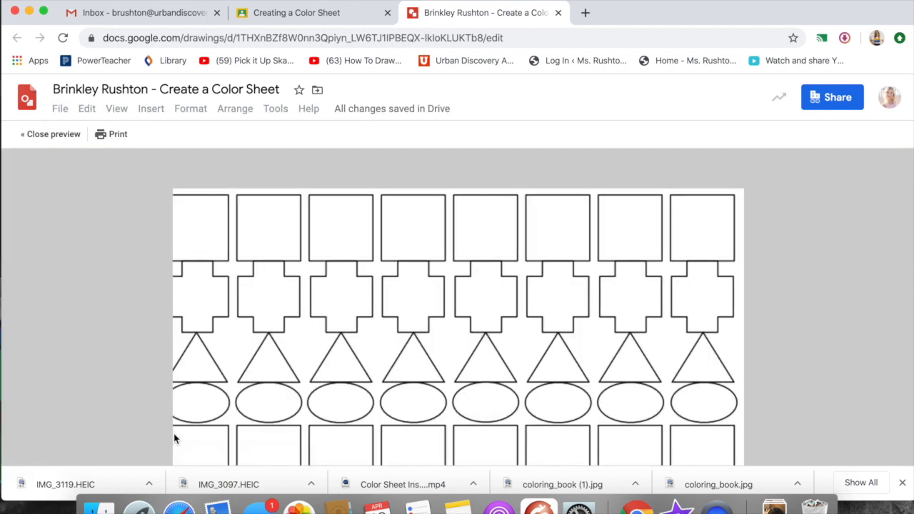
pyautogui.scroll(-3, 351, 307)
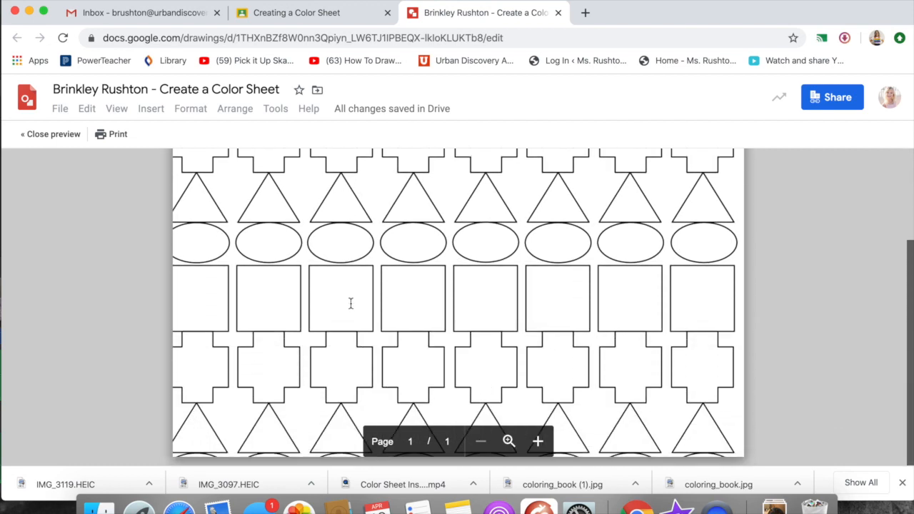
pyautogui.scroll(3, 350, 303)
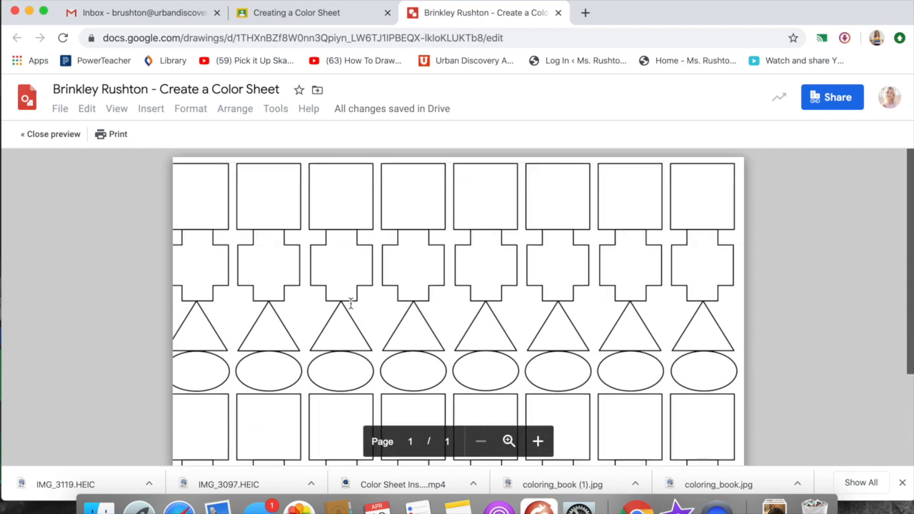
pyautogui.click(52, 134)
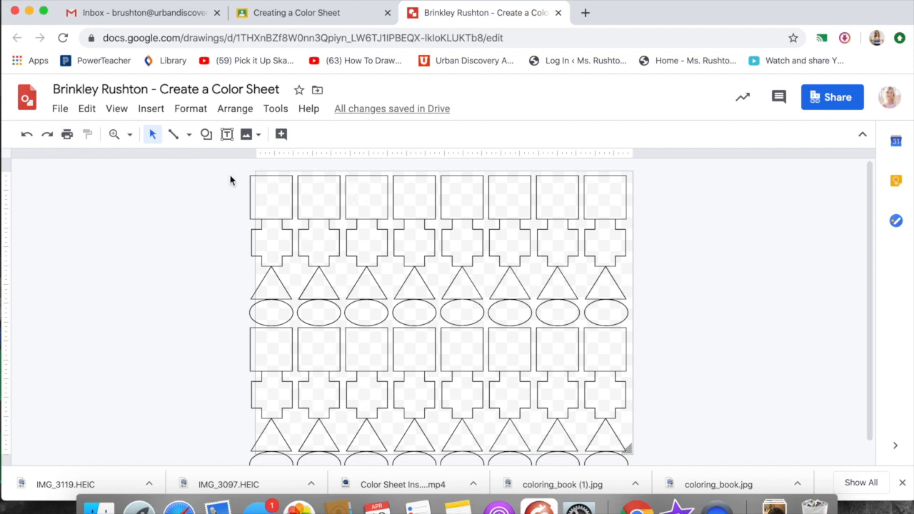
# Select every shape and shift the whole pattern right and up so it fits the canvas width and overlaps its top edge
pyautogui.moveTo(231, 172); pyautogui.dragTo(413, 343)
pyautogui.moveTo(616, 493)
pyautogui.mouseDown()
pyautogui.moveTo(663, 477)
pyautogui.moveTo(671, 414)
pyautogui.moveTo(666, 489)
pyautogui.mouseUp()
pyautogui.moveTo(237, 170); pyautogui.dragTo(623, 466)
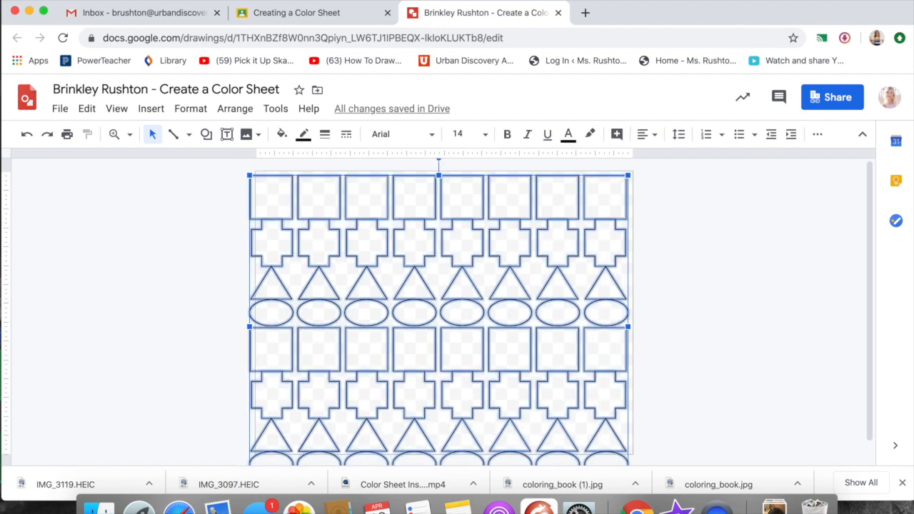
pyautogui.press('Right')
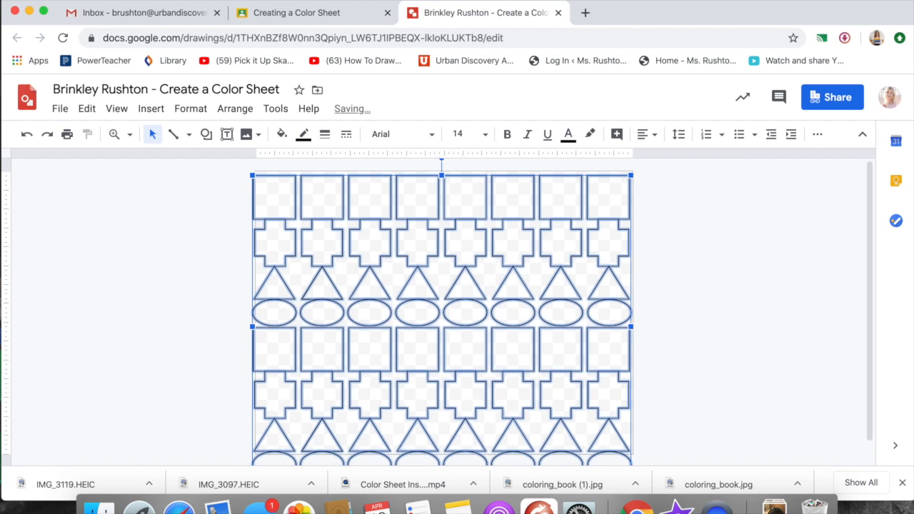
pyautogui.press('Right')
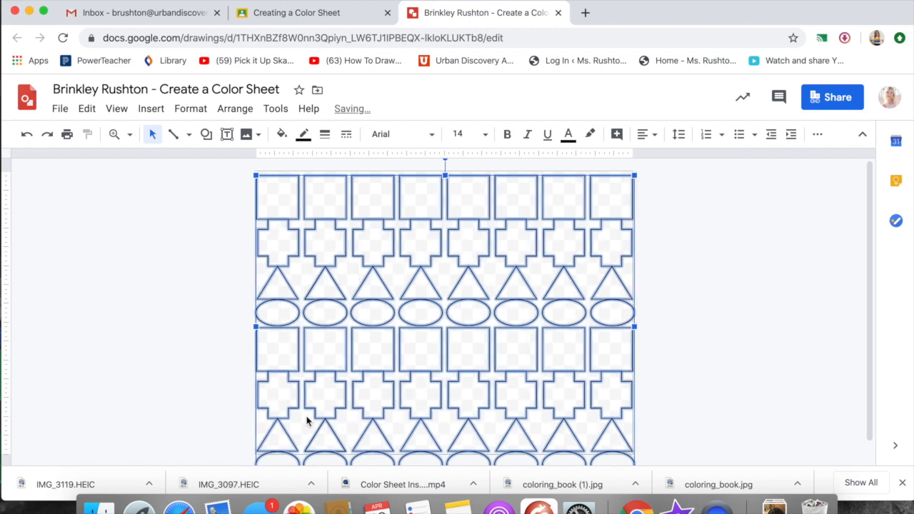
pyautogui.press('Up')
pyautogui.press('Up')
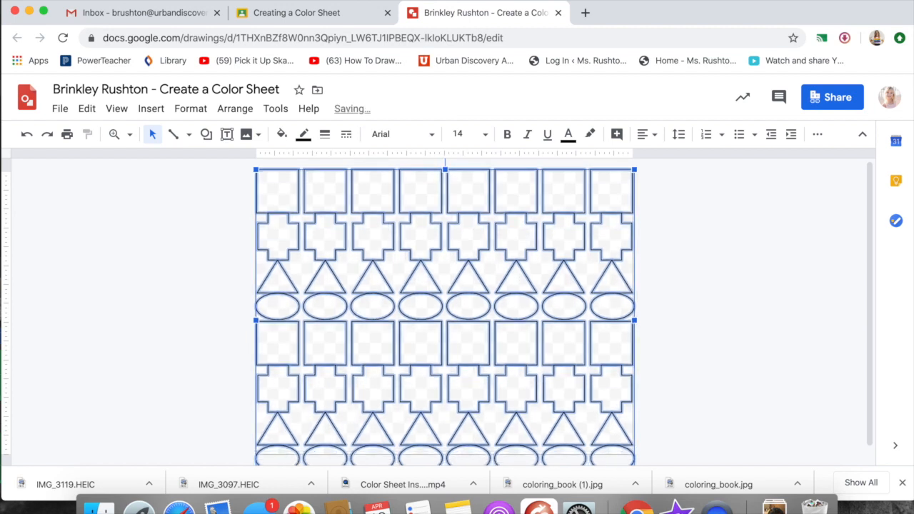
pyautogui.press('Up')
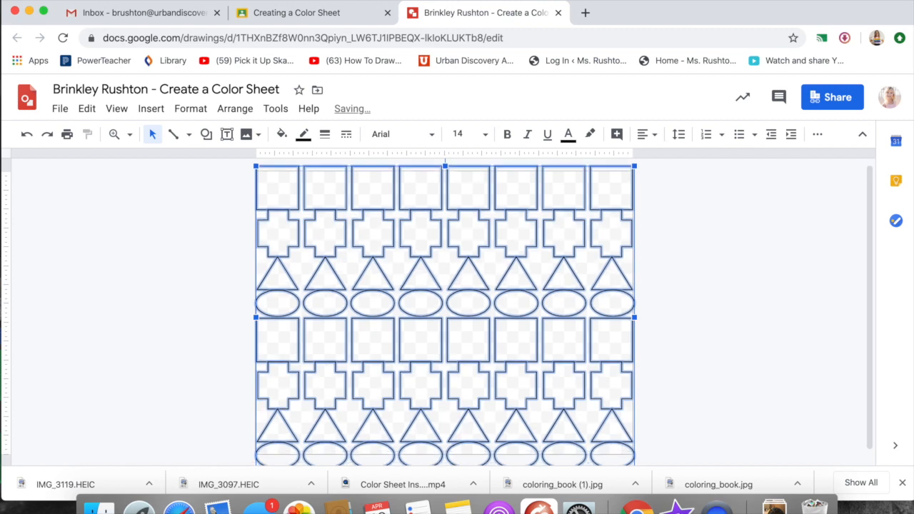
pyautogui.click(141, 358)
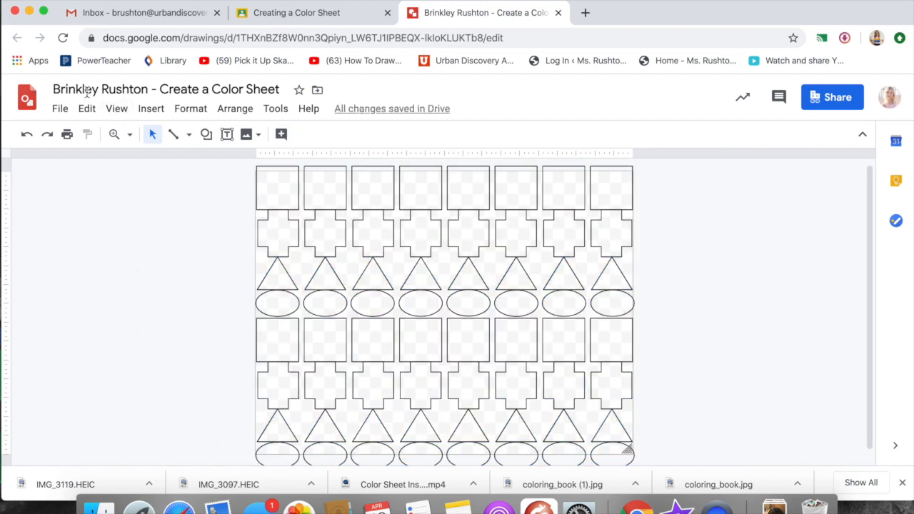
# Preview the repositioned pattern for printing, examine the page from top to bottom, and close the preview
pyautogui.click(60, 110)
pyautogui.scroll(-5, 122, 357)
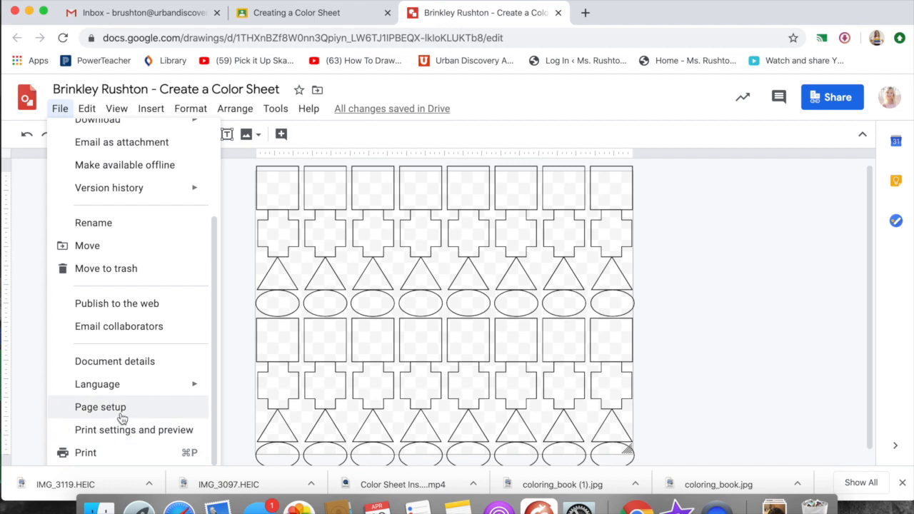
pyautogui.click(145, 432)
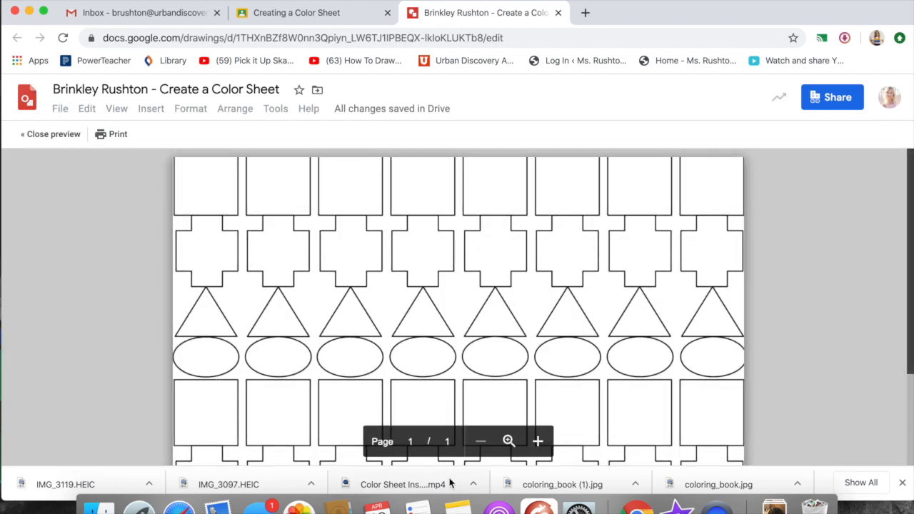
pyautogui.click(508, 441)
pyautogui.click(508, 441)
pyautogui.scroll(-3, 203, 330)
pyautogui.scroll(-1, 203, 330)
pyautogui.scroll(5, 203, 330)
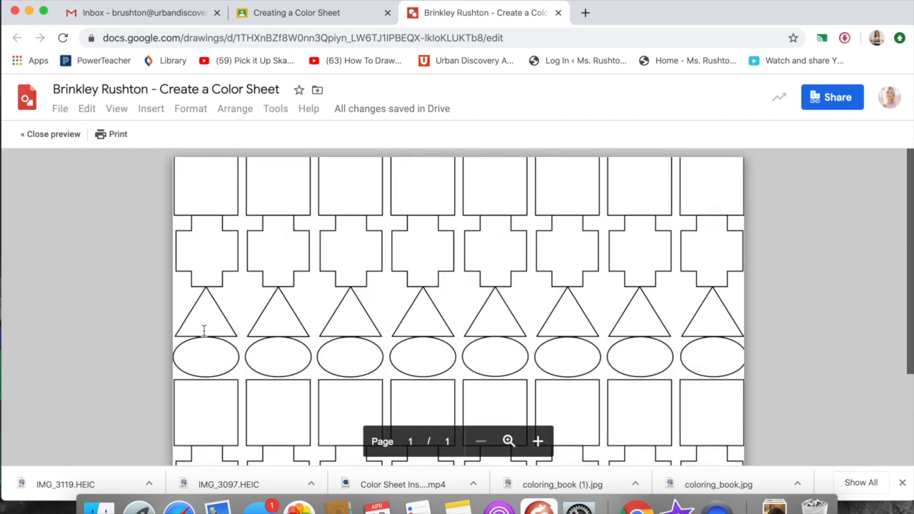
pyautogui.click(51, 135)
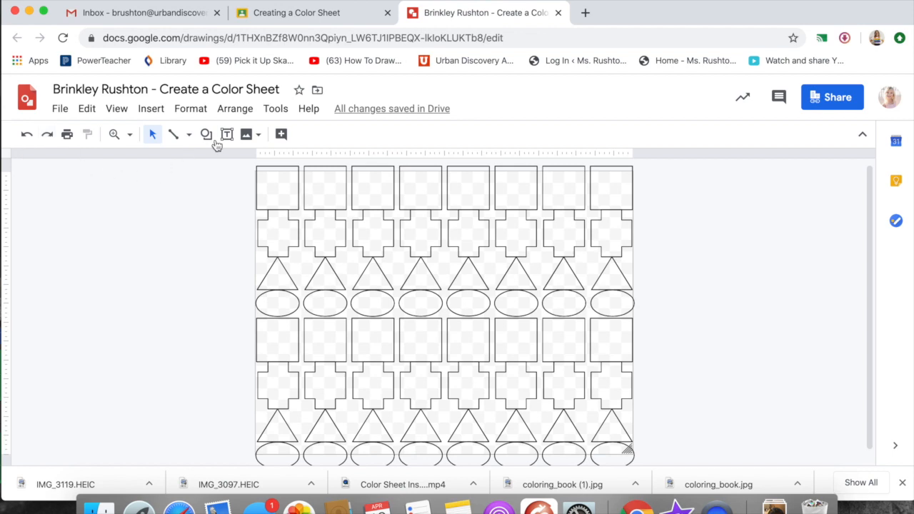
# Consult the Word Ideas document attached to the Creating a Color Sheet assignment in Google Classroom, and return to the drawing
pyautogui.click(306, 14)
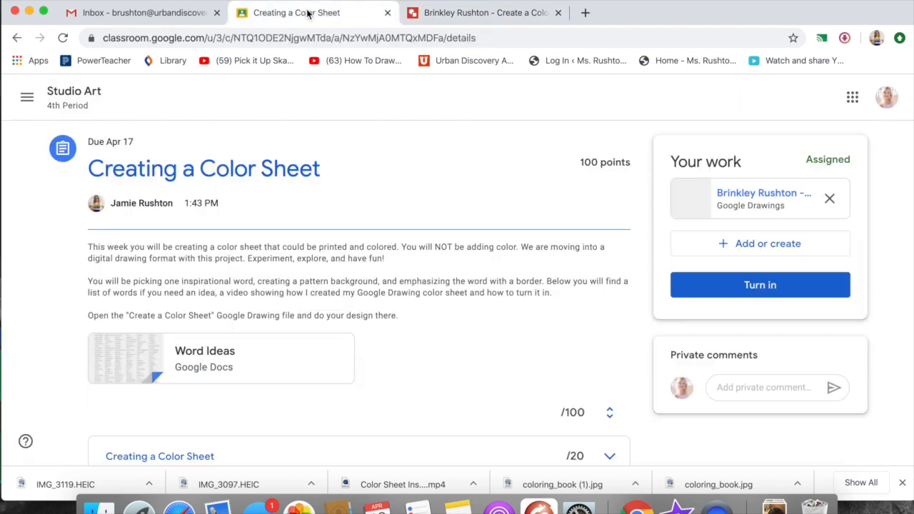
pyautogui.click(151, 359)
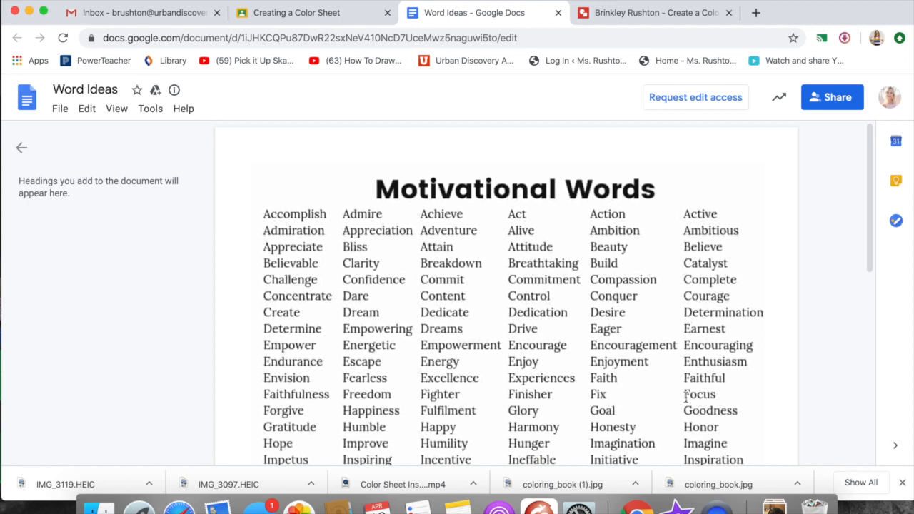
pyautogui.click(629, 15)
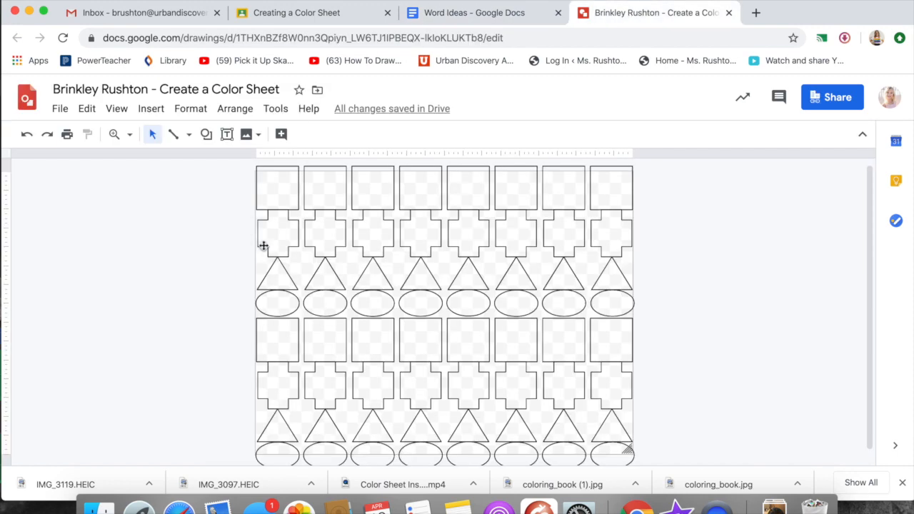
# Insert the word FOCUS as word art in the drawing
pyautogui.click(151, 109)
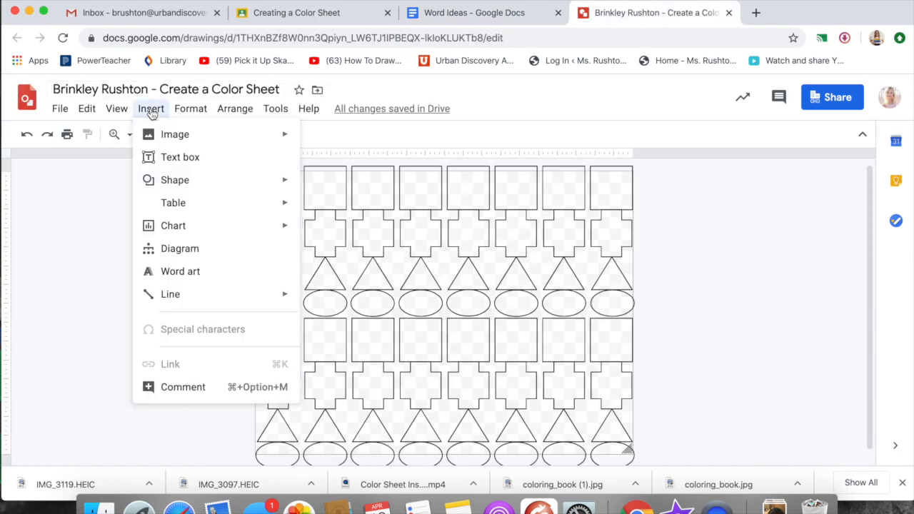
pyautogui.click(191, 273)
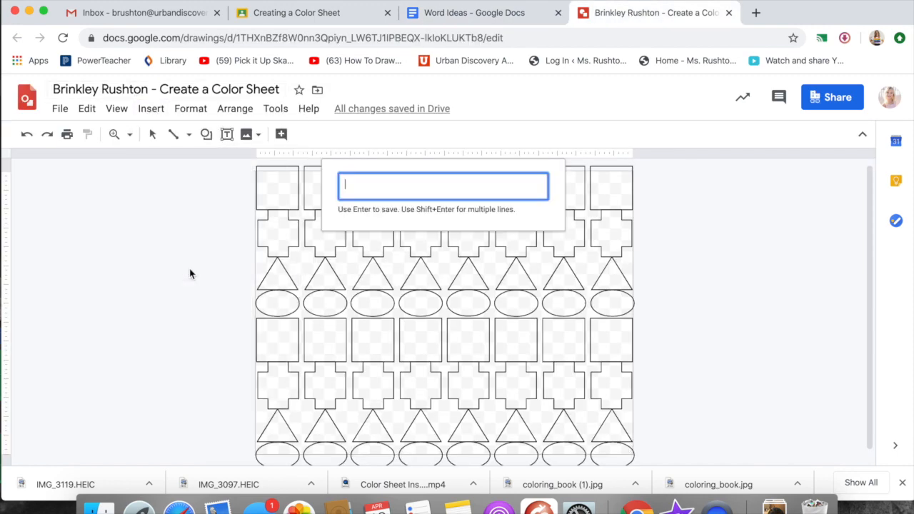
pyautogui.write('FOCUS')
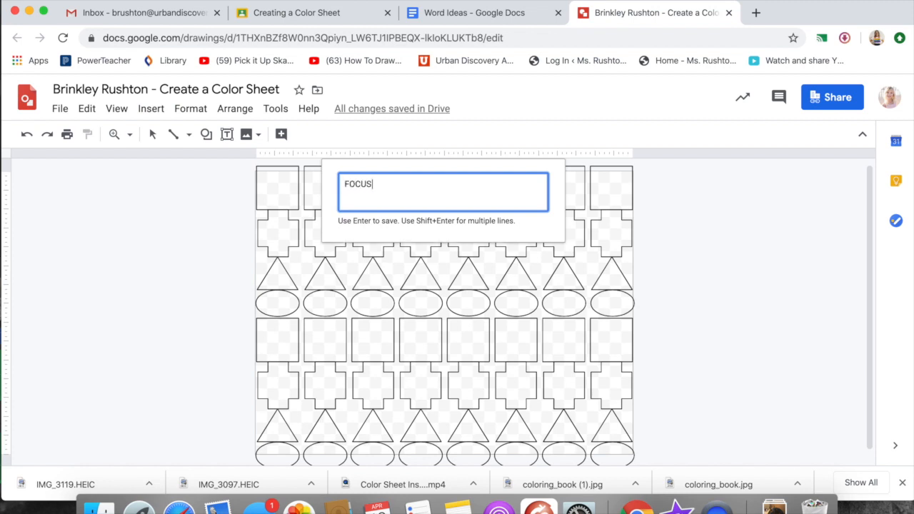
pyautogui.press('Return')
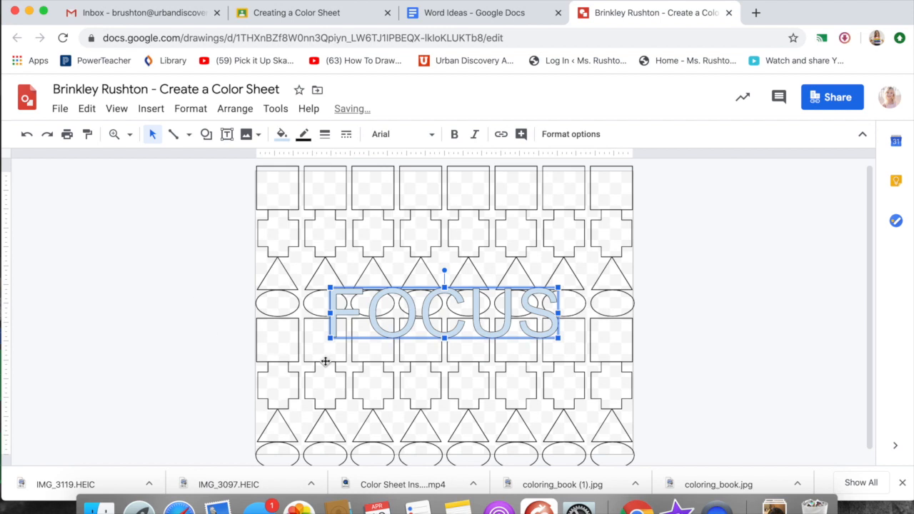
# Move the FOCUS word art off the canvas to the left of the pattern and fill it with white
pyautogui.moveTo(389, 313); pyautogui.dragTo(129, 303)
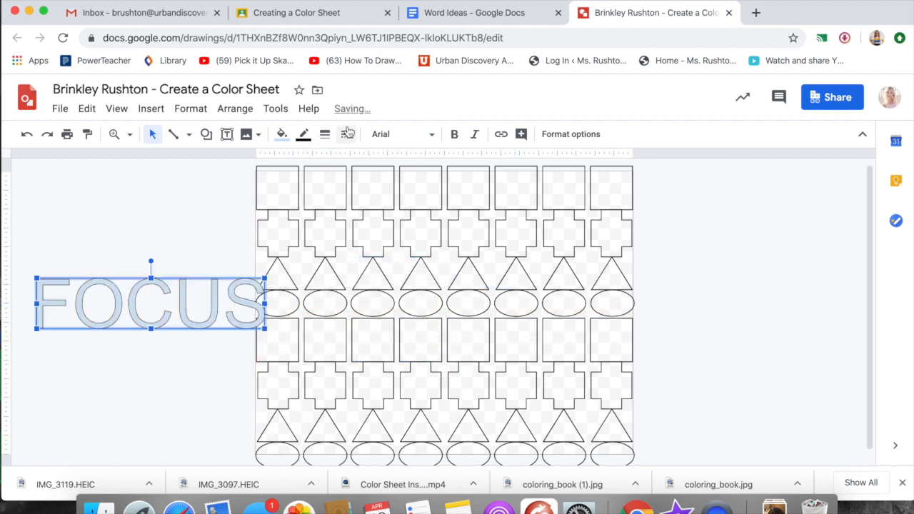
pyautogui.click(281, 135)
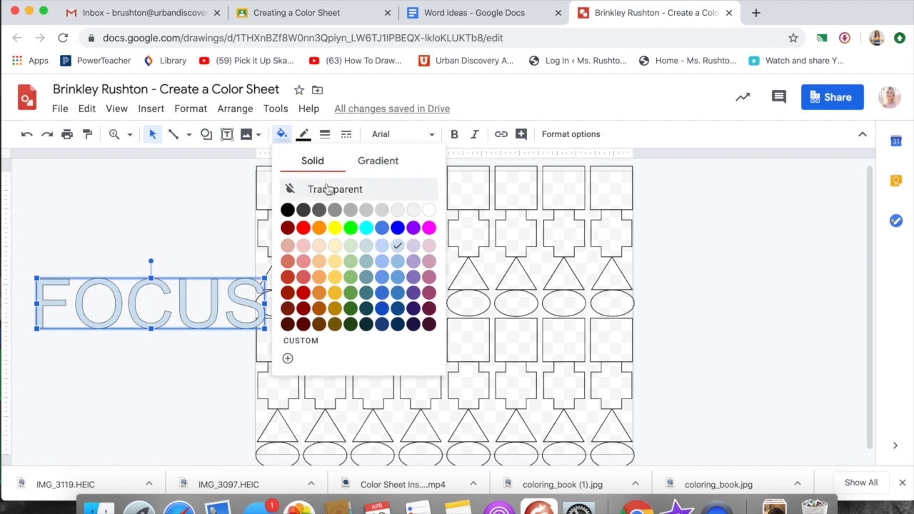
pyautogui.click(428, 211)
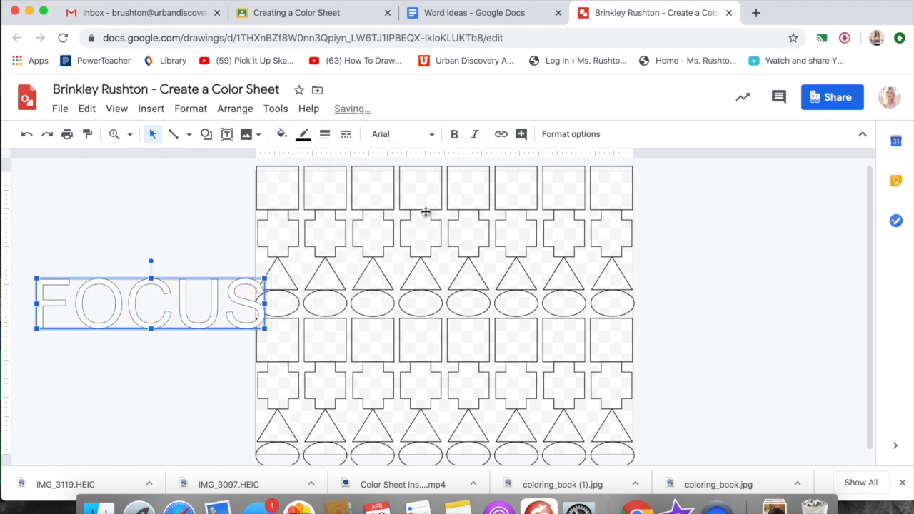
# Try the Caveat font on the FOCUS word art, and settle on Pacifico without bold
pyautogui.click(430, 136)
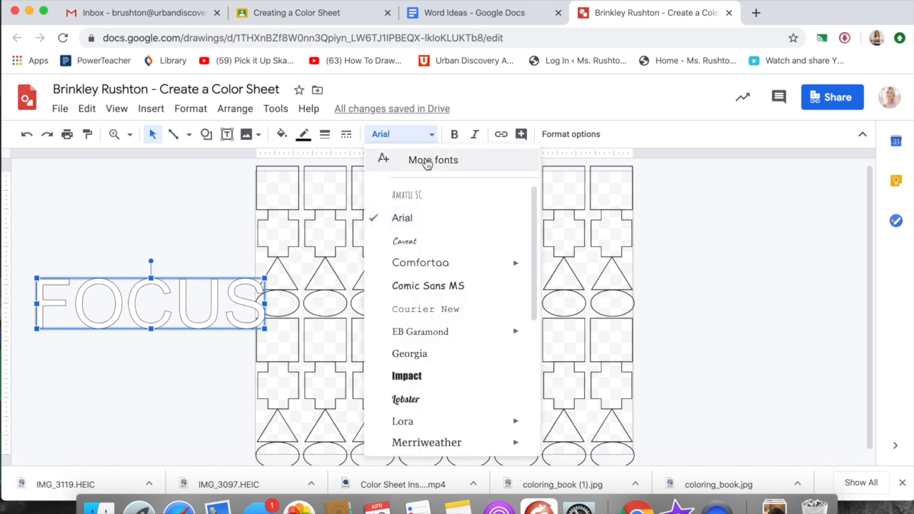
pyautogui.click(429, 243)
pyautogui.click(400, 134)
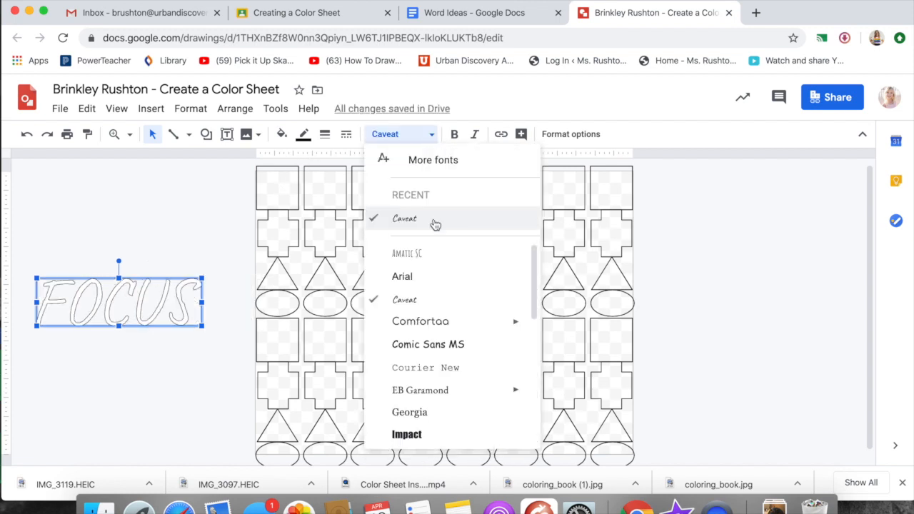
pyautogui.click(438, 333)
pyautogui.click(454, 134)
pyautogui.click(420, 134)
pyautogui.scroll(-5, 428, 335)
pyautogui.click(428, 355)
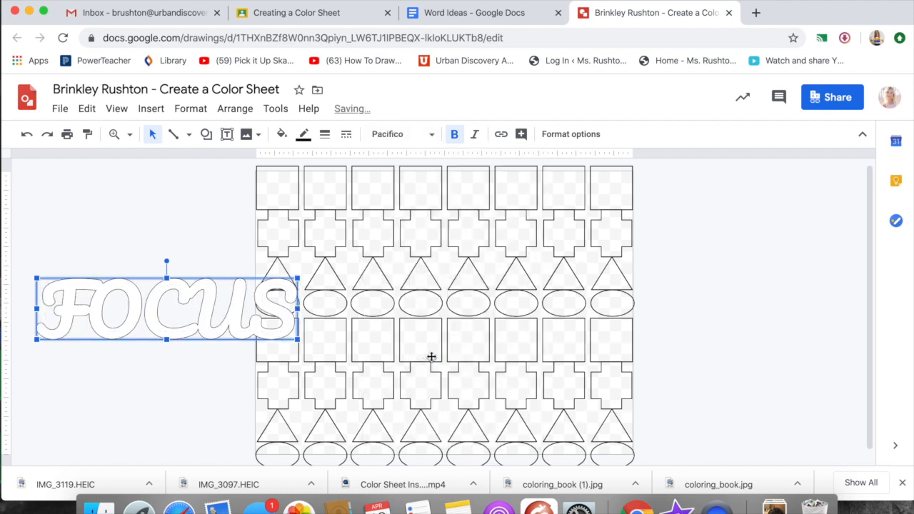
pyautogui.click(455, 136)
# Examine the size and rotation, position and reflection options of the FOCUS word art, and close them
pyautogui.click(564, 134)
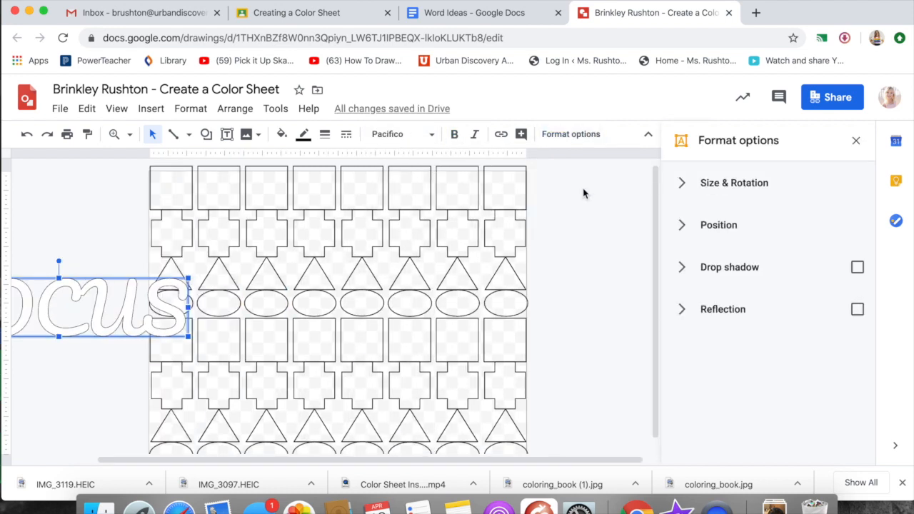
pyautogui.click(719, 182)
pyautogui.click(713, 183)
pyautogui.click(705, 224)
pyautogui.click(727, 224)
pyautogui.click(734, 309)
pyautogui.click(734, 308)
pyautogui.click(856, 309)
pyautogui.click(855, 140)
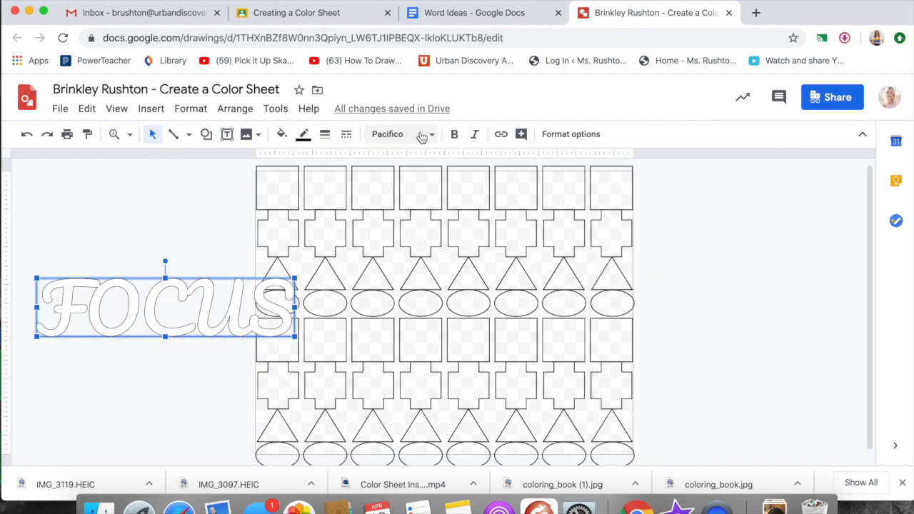
# Try italics and a bright green fill on the FOCUS word art, undoing each change
pyautogui.click(475, 136)
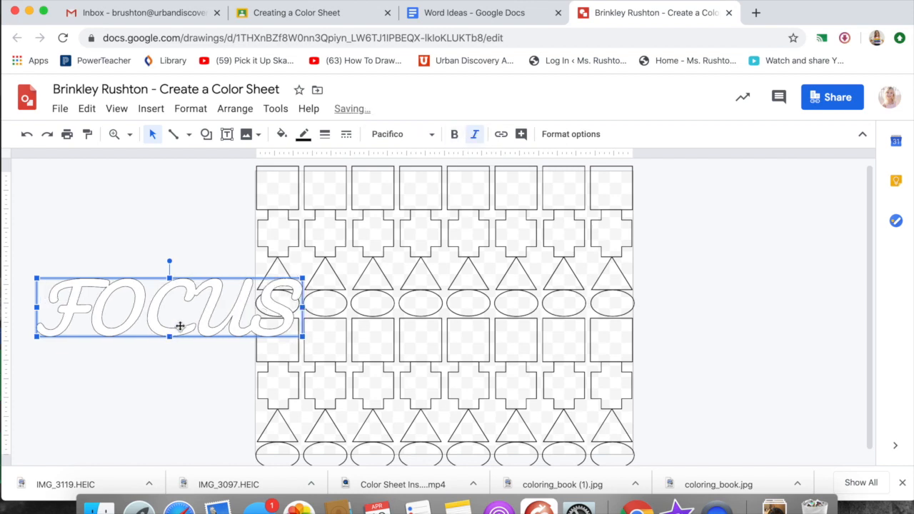
pyautogui.click(27, 135)
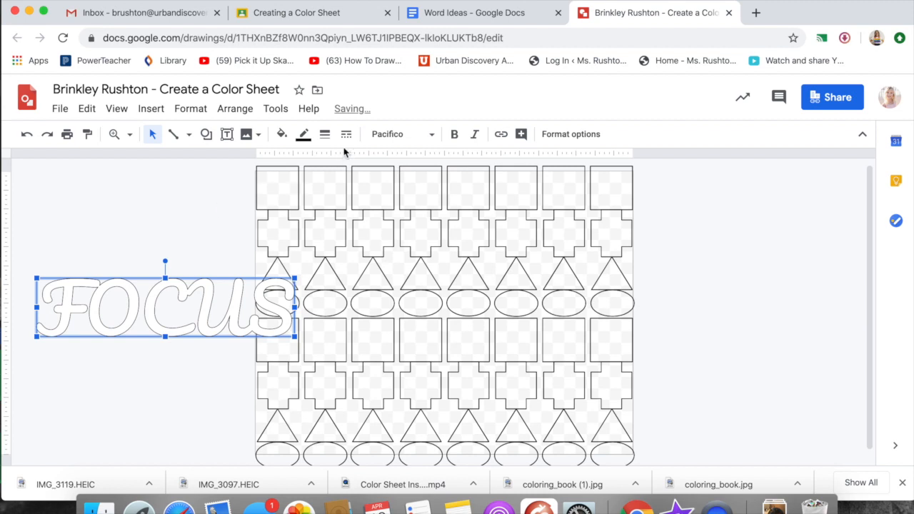
pyautogui.click(281, 136)
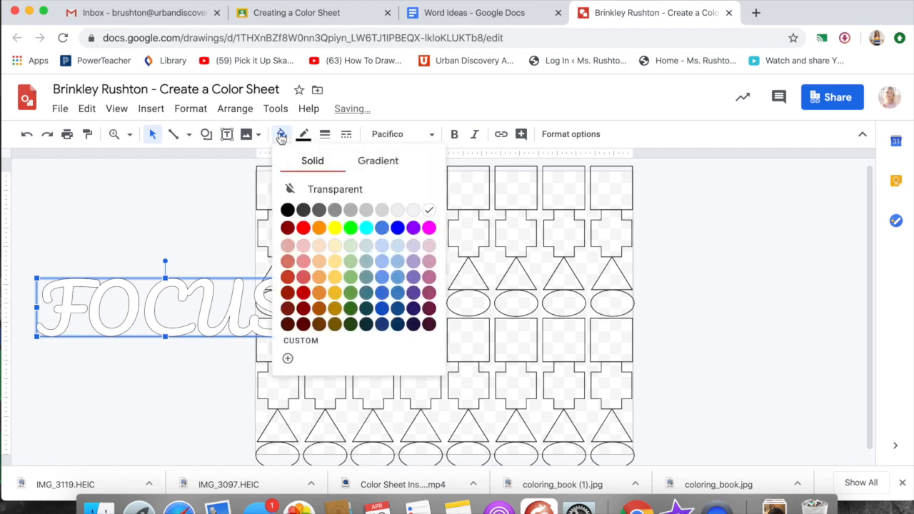
pyautogui.click(350, 228)
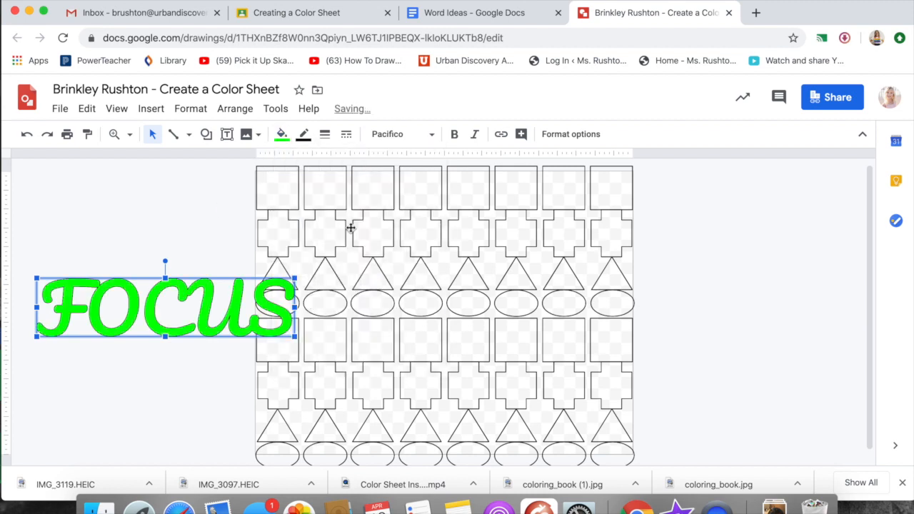
pyautogui.click(26, 134)
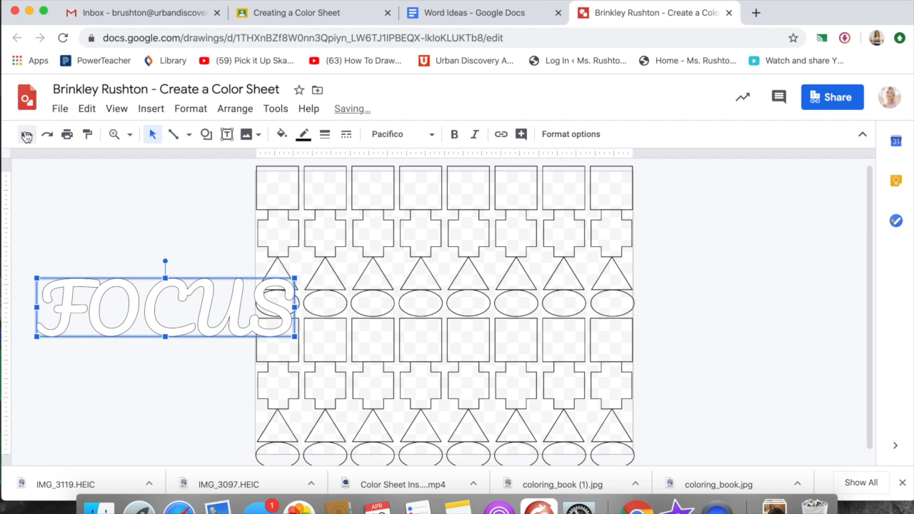
pyautogui.click(26, 136)
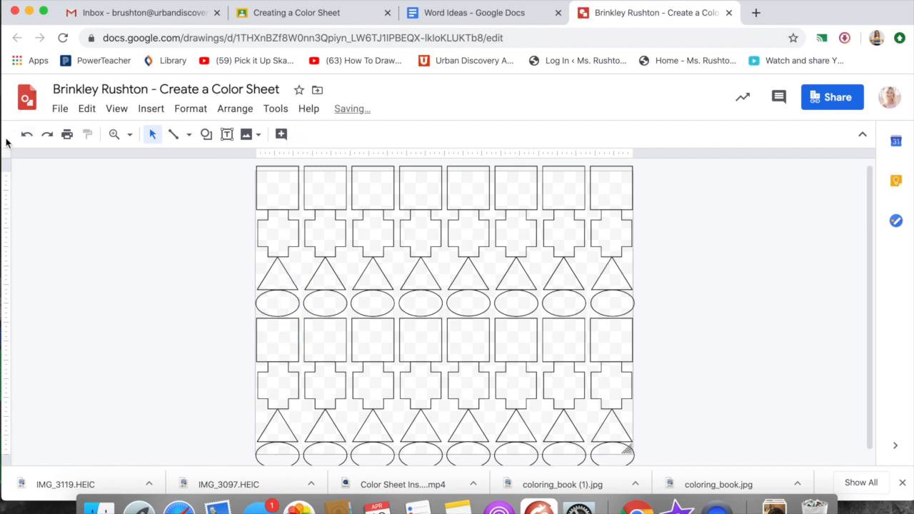
pyautogui.click(31, 139)
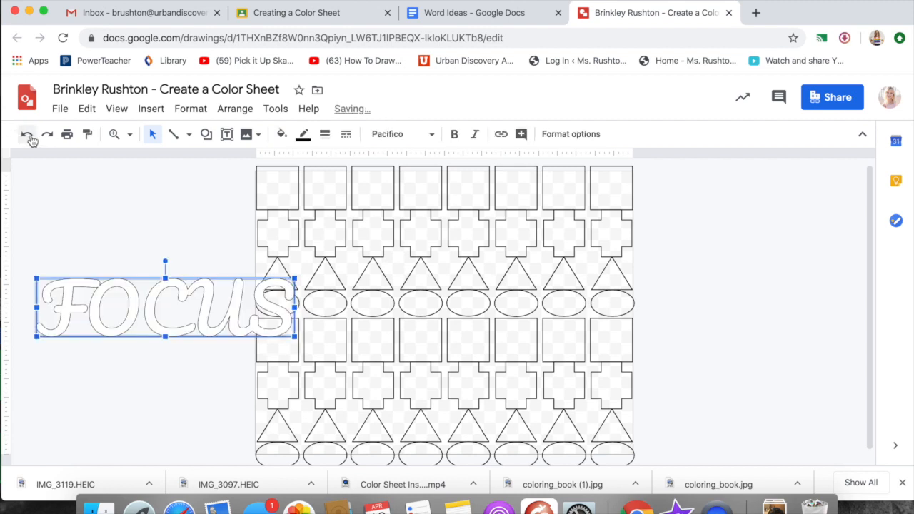
# Move the FOCUS word art onto the middle of the pattern and enlarge it, making the letters taller
pyautogui.moveTo(180, 309); pyautogui.dragTo(447, 348)
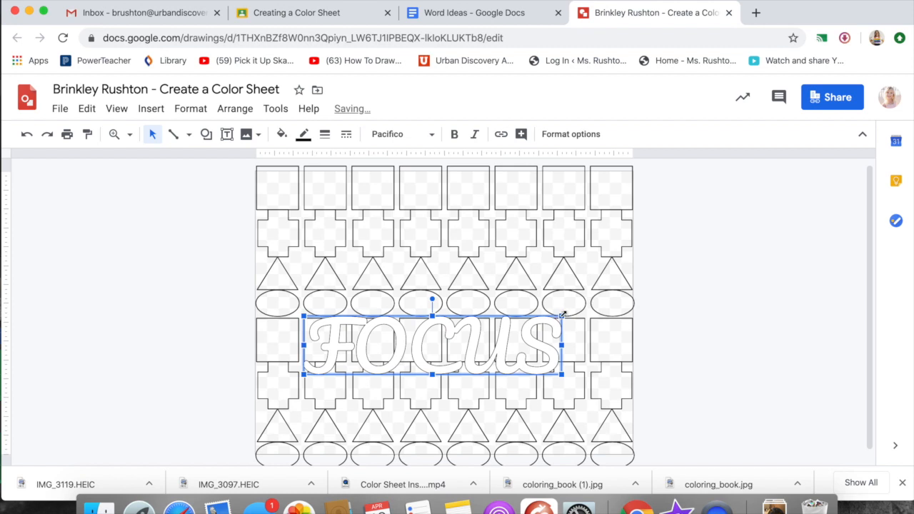
pyautogui.moveTo(563, 315); pyautogui.dragTo(593, 282)
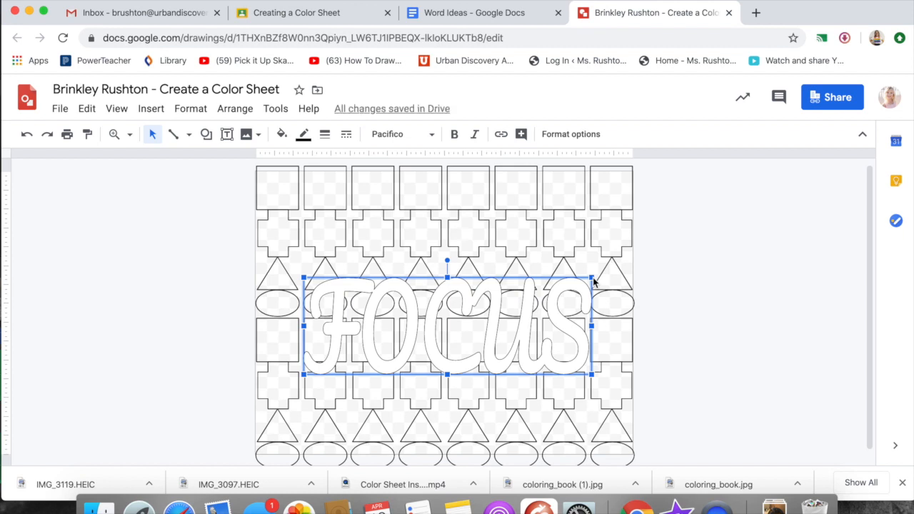
pyautogui.click(164, 309)
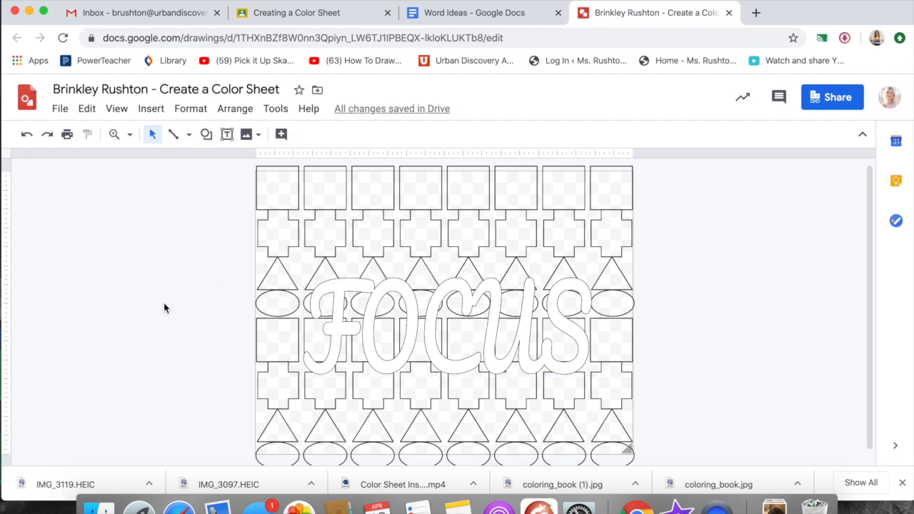
# Draw a closed, jagged burst shape around the FOCUS word art with the Polyline tool
pyautogui.click(206, 135)
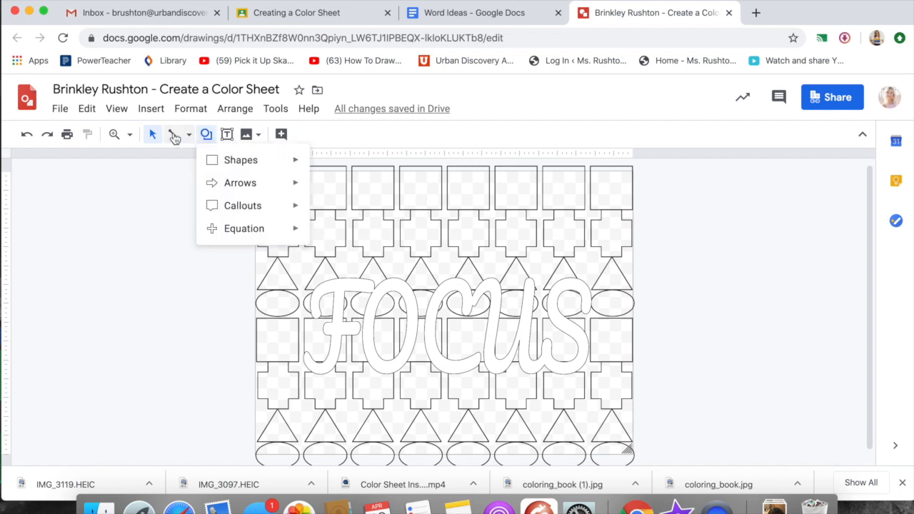
pyautogui.click(173, 135)
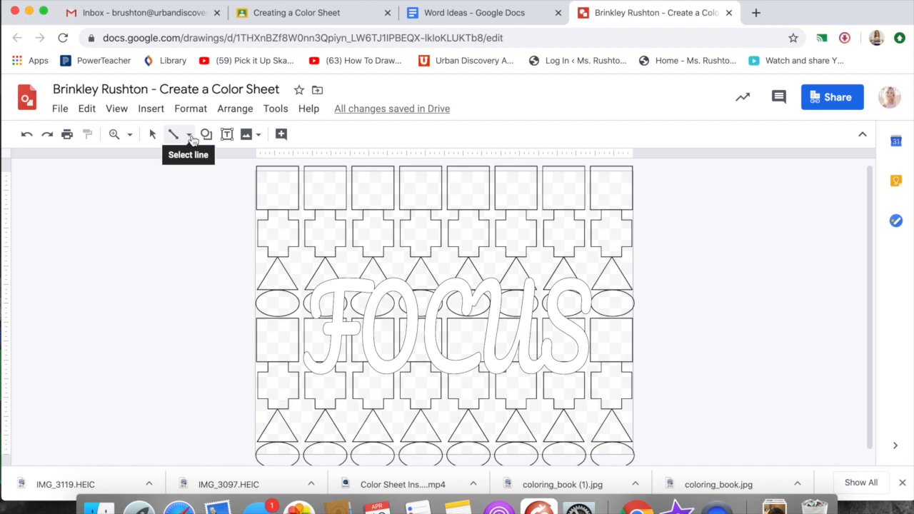
pyautogui.click(190, 136)
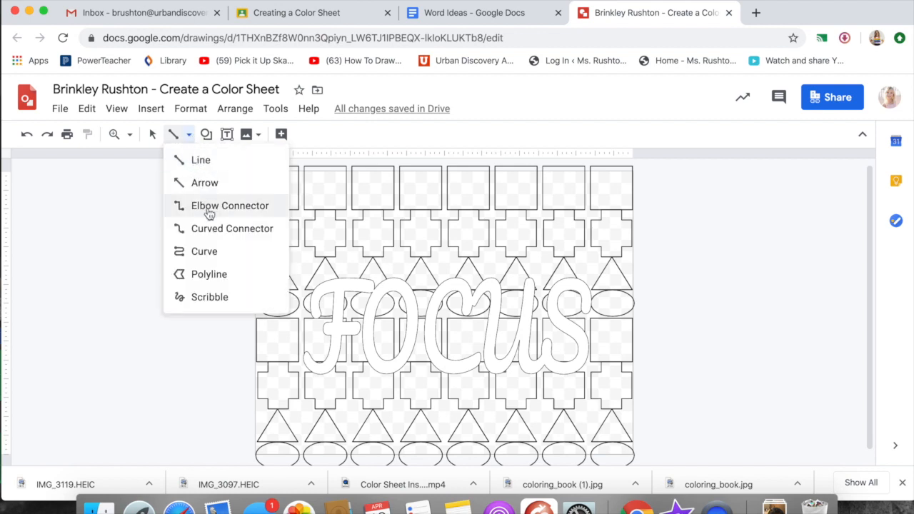
pyautogui.click(220, 277)
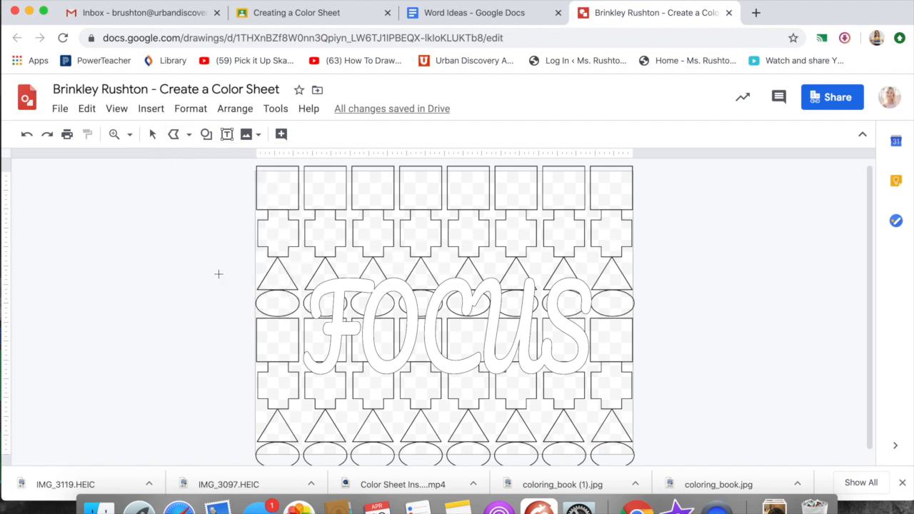
pyautogui.click(324, 259)
pyautogui.click(342, 228)
pyautogui.click(373, 261)
pyautogui.click(417, 242)
pyautogui.click(448, 269)
pyautogui.click(464, 219)
pyautogui.click(494, 263)
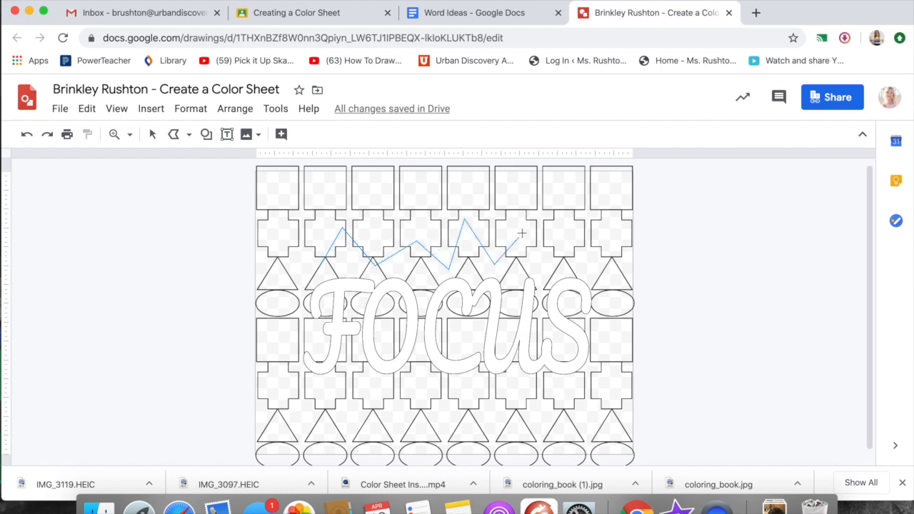
pyautogui.click(544, 271)
pyautogui.click(622, 281)
pyautogui.click(601, 323)
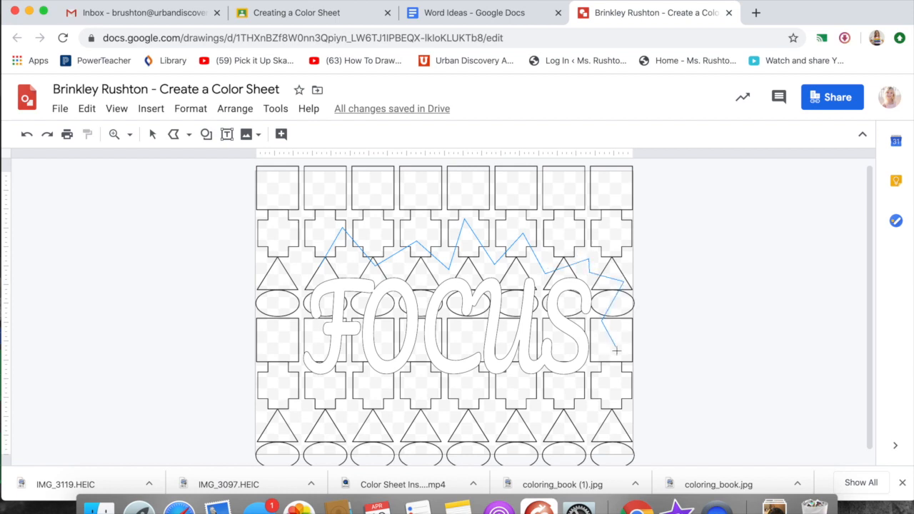
pyautogui.click(604, 364)
pyautogui.click(618, 395)
pyautogui.click(536, 404)
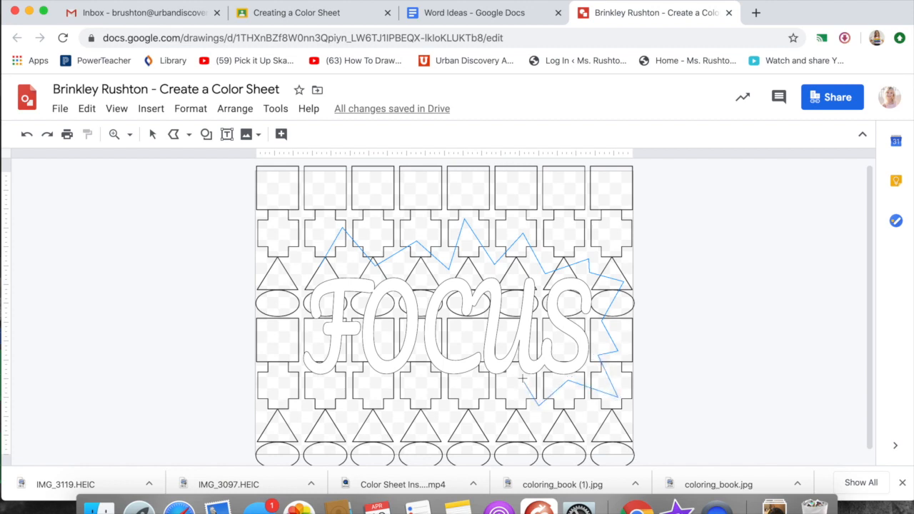
pyautogui.click(505, 440)
pyautogui.click(477, 390)
pyautogui.click(424, 384)
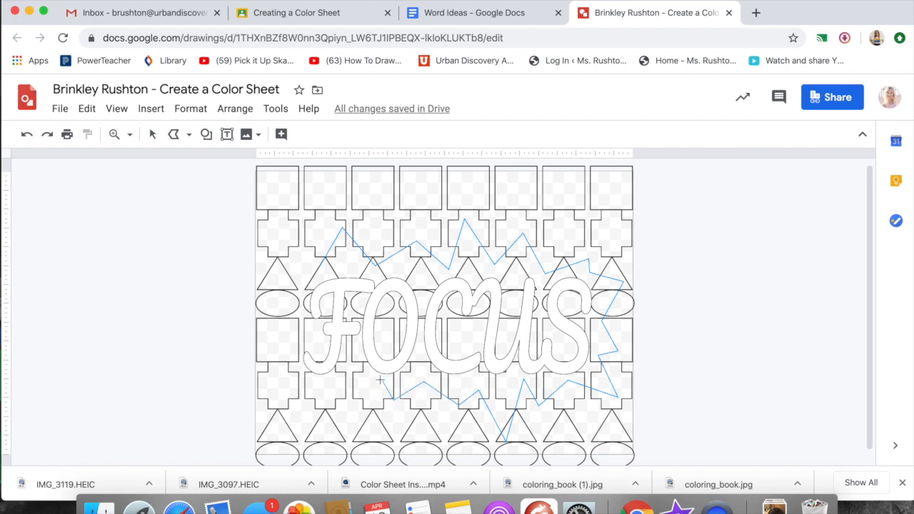
pyautogui.click(345, 373)
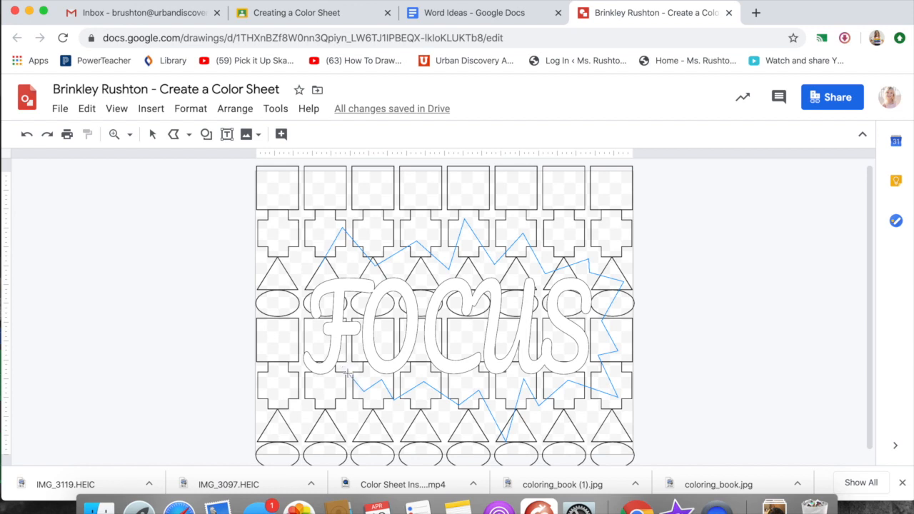
pyautogui.click(309, 379)
pyautogui.click(267, 386)
pyautogui.click(266, 312)
pyautogui.click(280, 264)
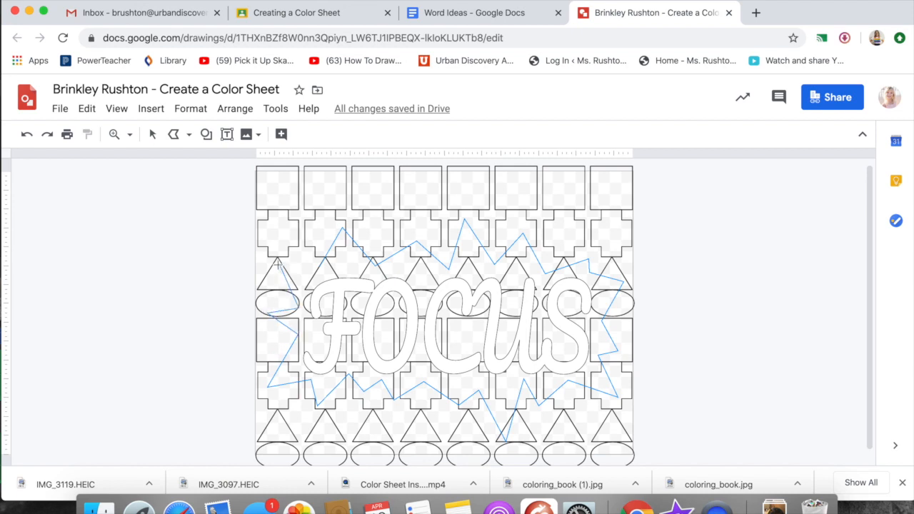
pyautogui.click(317, 271)
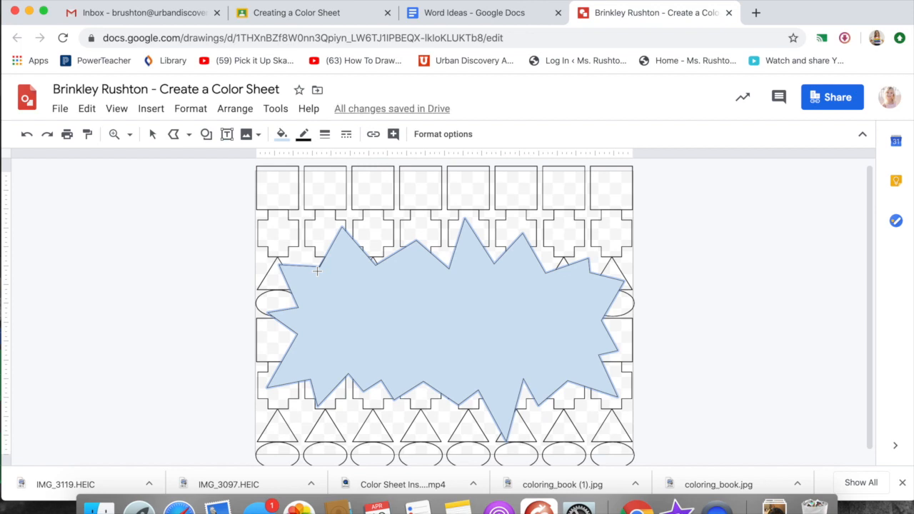
# Fill the burst shape with white and set its border weight to 4px
pyautogui.click(282, 134)
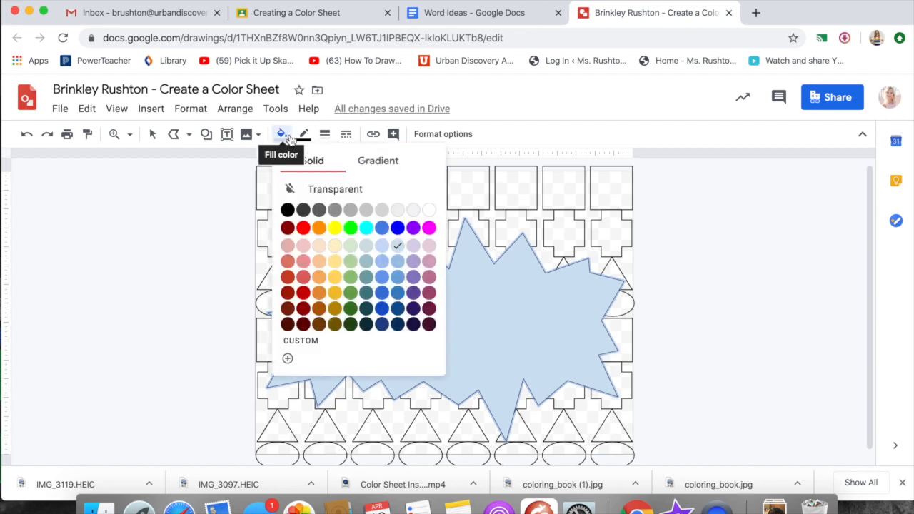
pyautogui.click(428, 210)
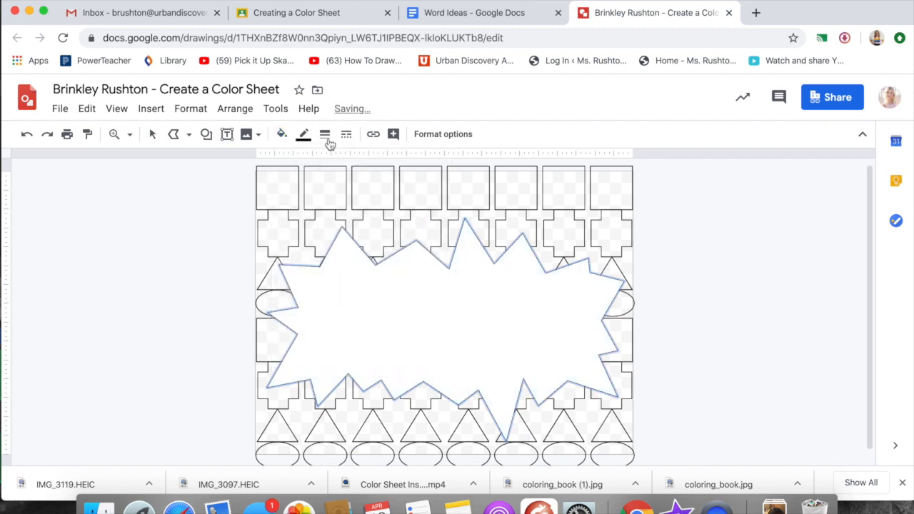
pyautogui.click(325, 135)
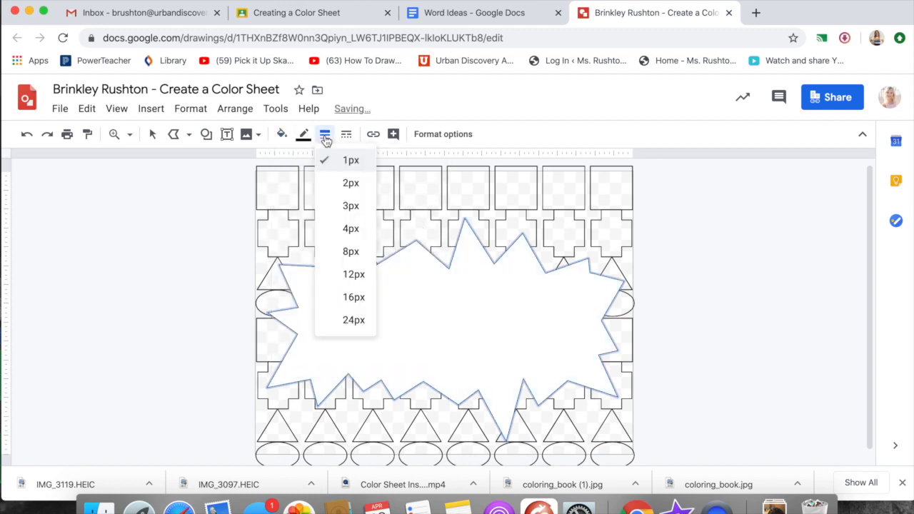
pyautogui.click(344, 228)
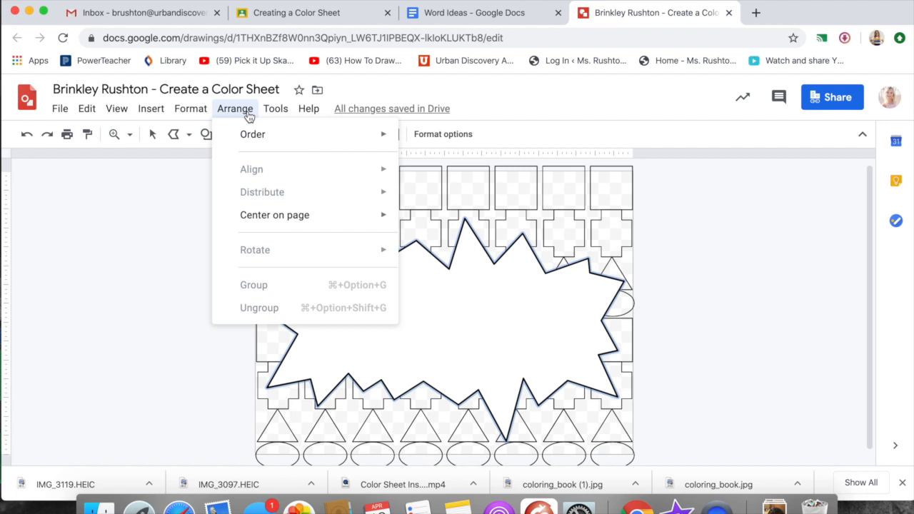
# Send the burst shape backward behind the FOCUS word art, and return to the Select tool with nothing selected
pyautogui.moveTo(256, 140)
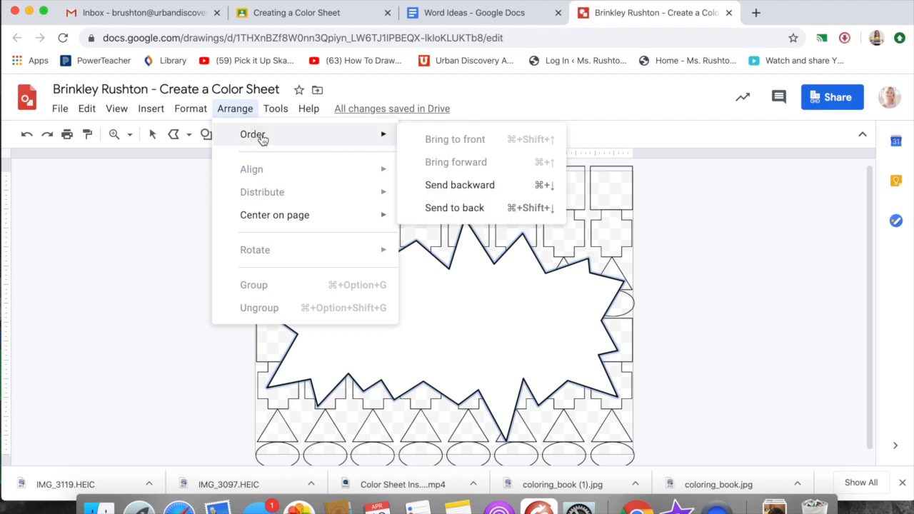
pyautogui.click(457, 186)
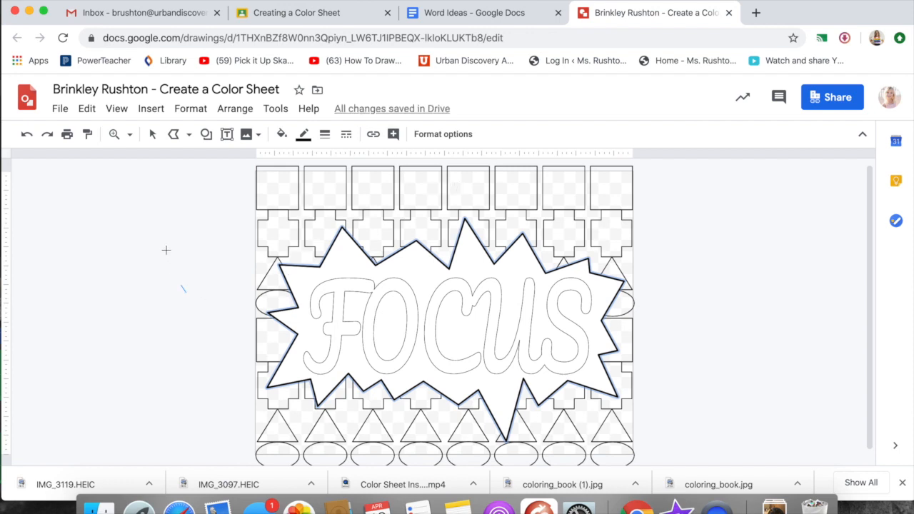
pyautogui.click(152, 135)
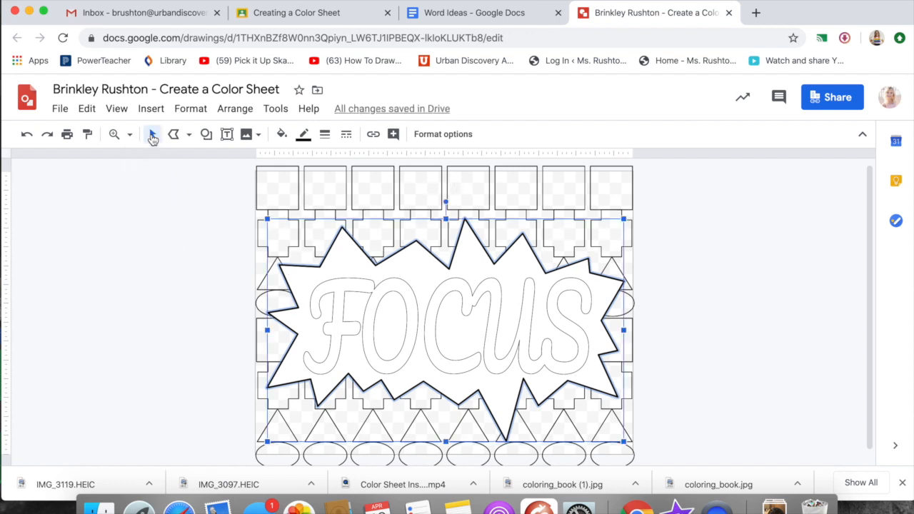
pyautogui.click(437, 328)
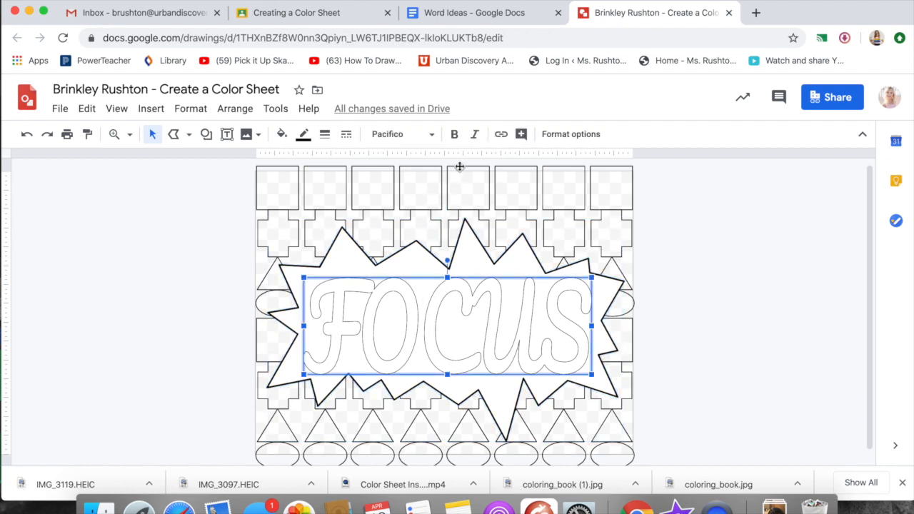
pyautogui.click(195, 232)
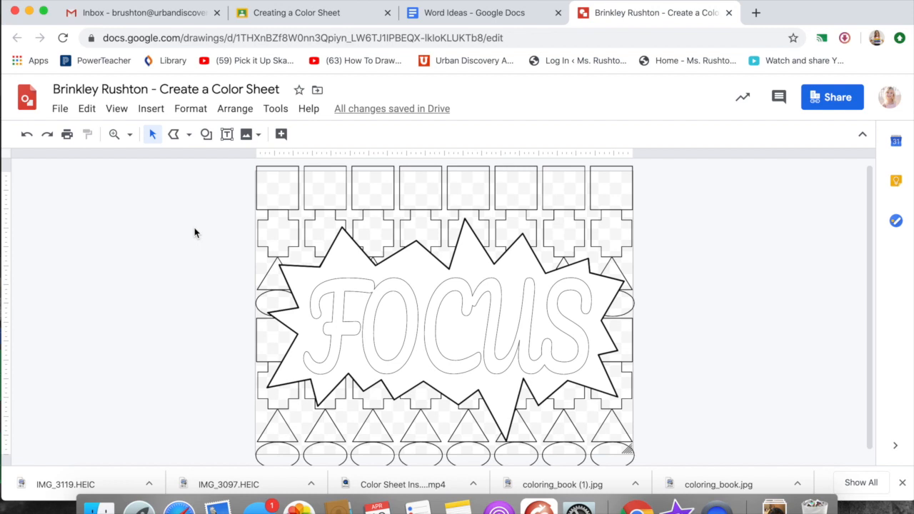
# Open the print preview of the color sheet and examine the whole page from top to bottom
pyautogui.click(61, 108)
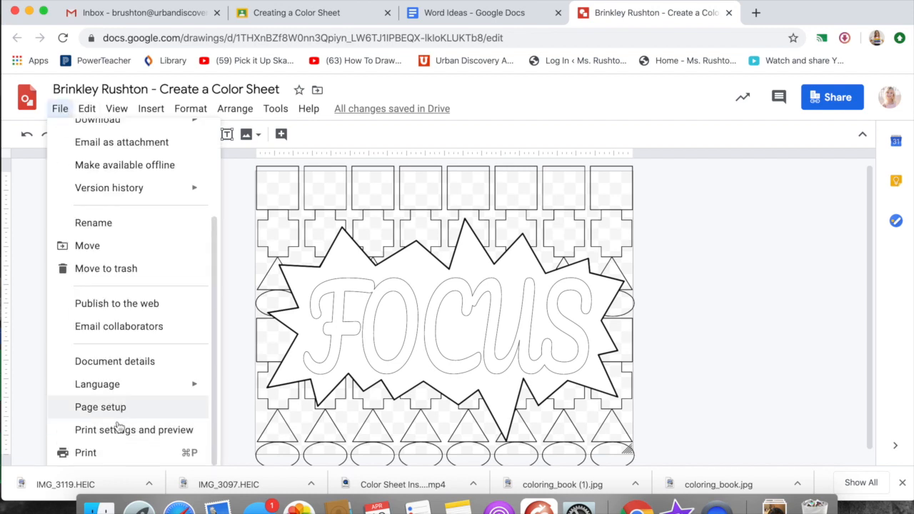
pyautogui.click(172, 431)
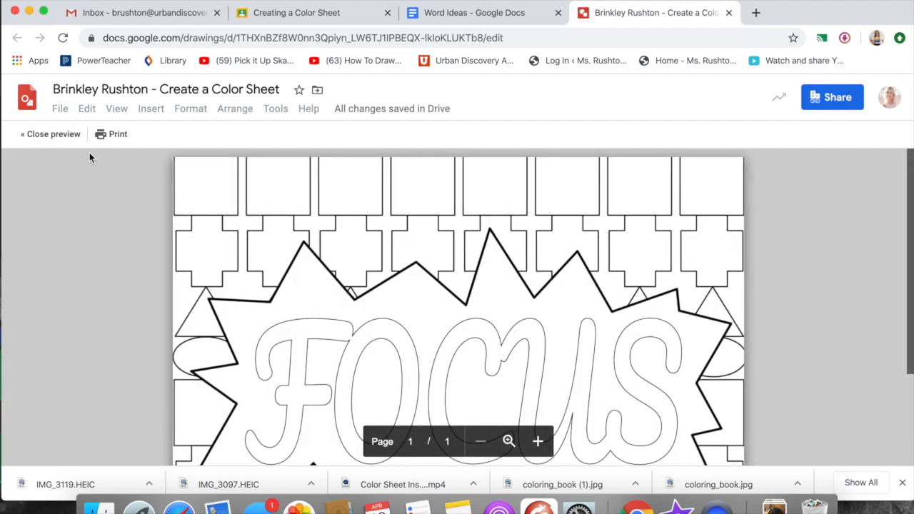
pyautogui.scroll(-4, 442, 167)
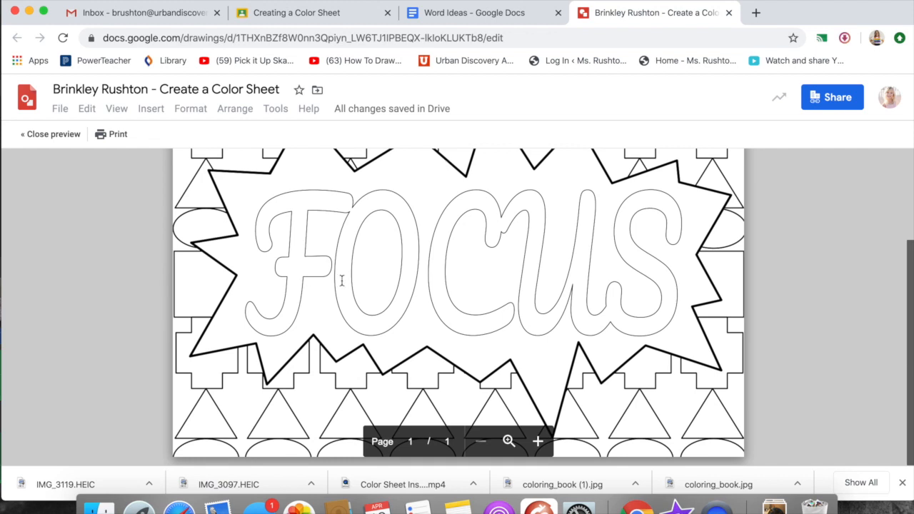
pyautogui.scroll(4, 341, 280)
pyautogui.scroll(-4, 341, 281)
pyautogui.scroll(4, 341, 280)
pyautogui.scroll(-4, 341, 281)
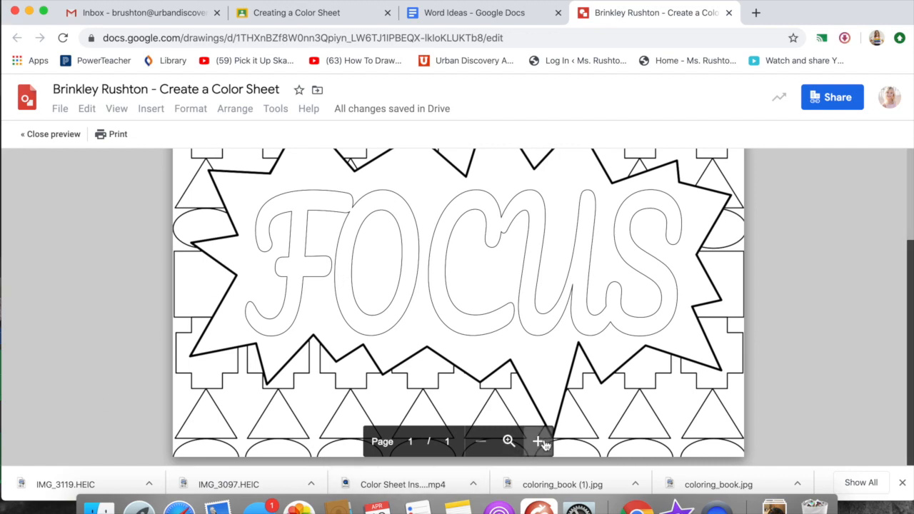
# Close the color sheet drawing and the Word Ideas document, returning to the Creating a Color Sheet assignment in Google Classroom
pyautogui.click(341, 20)
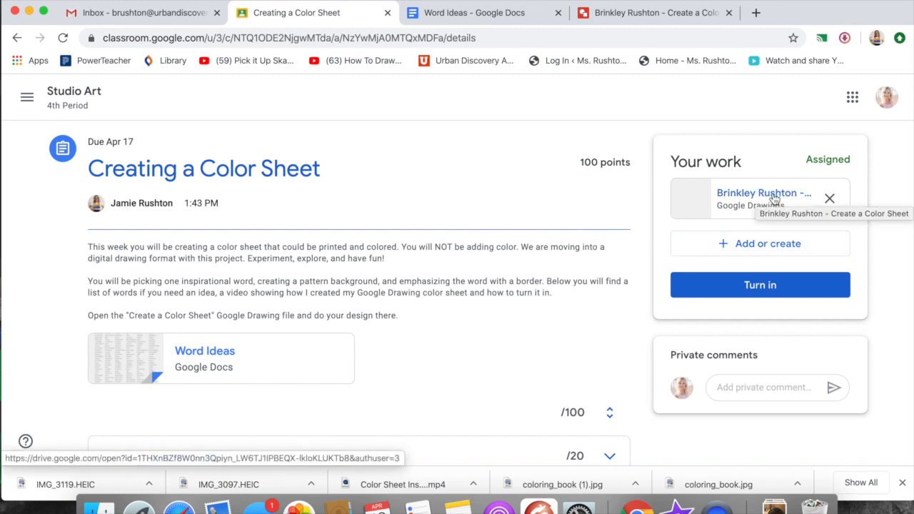
pyautogui.click(680, 14)
pyautogui.click(729, 13)
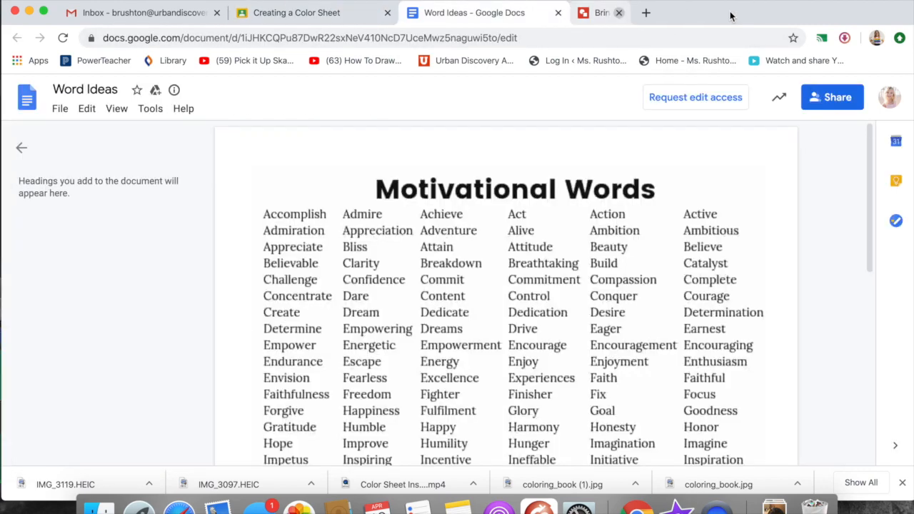
pyautogui.click(558, 13)
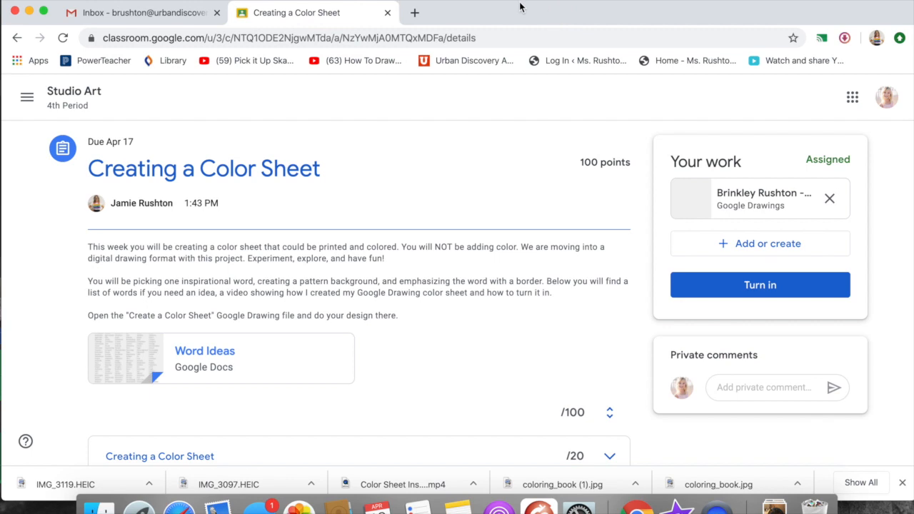
# Open the drawing attached to the assignment to check it, and turn in the Creating a Color Sheet work
pyautogui.click(758, 200)
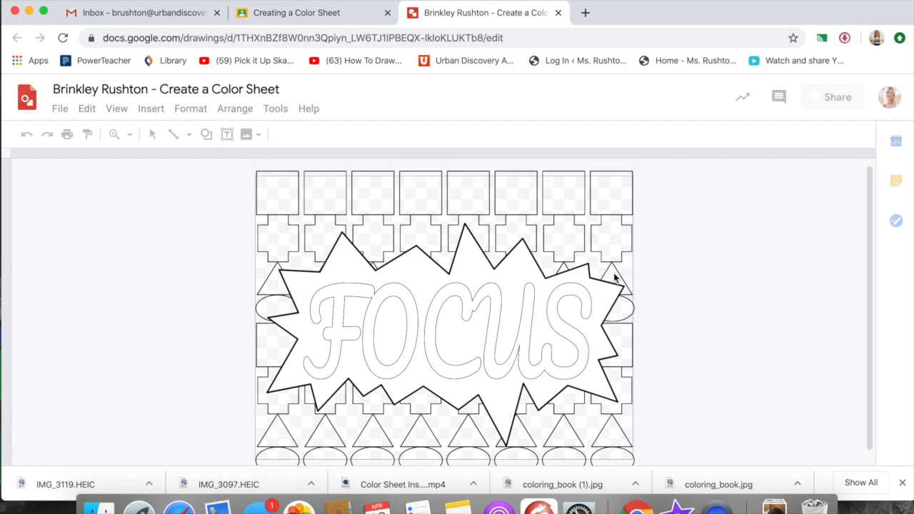
pyautogui.click(300, 14)
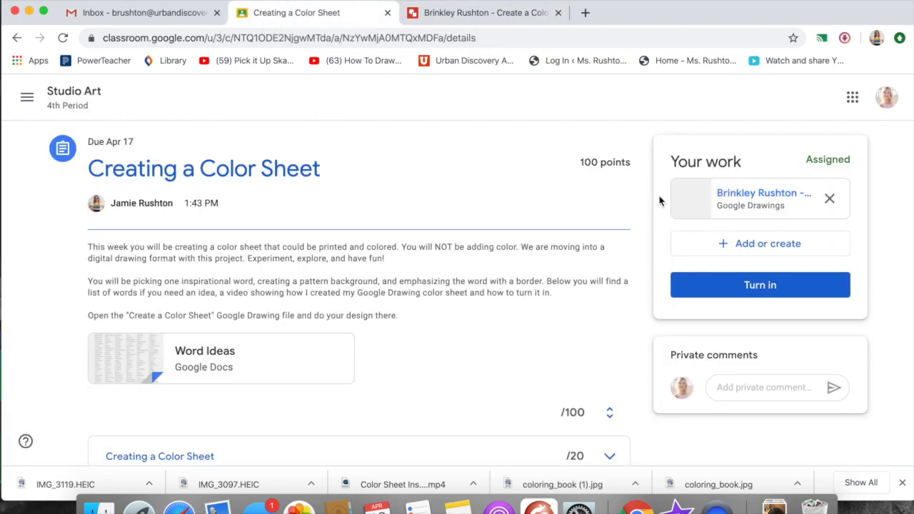
pyautogui.click(764, 289)
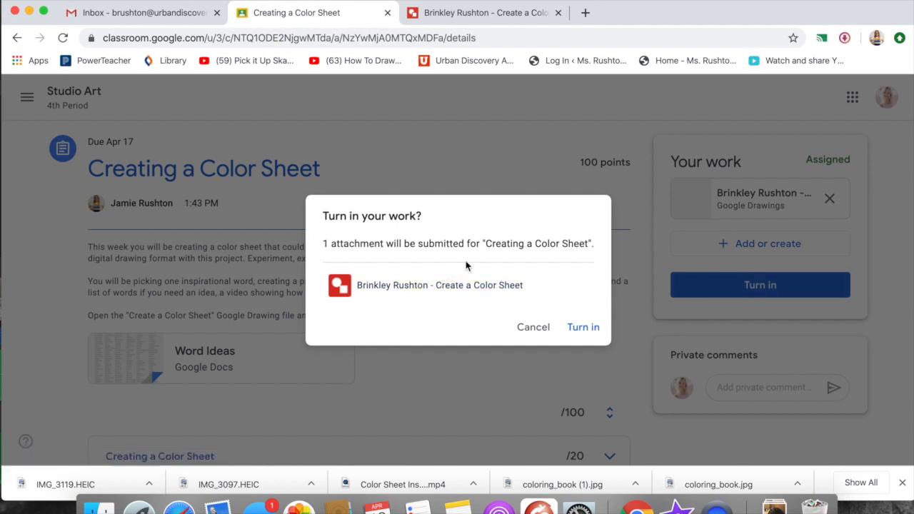
pyautogui.click(582, 328)
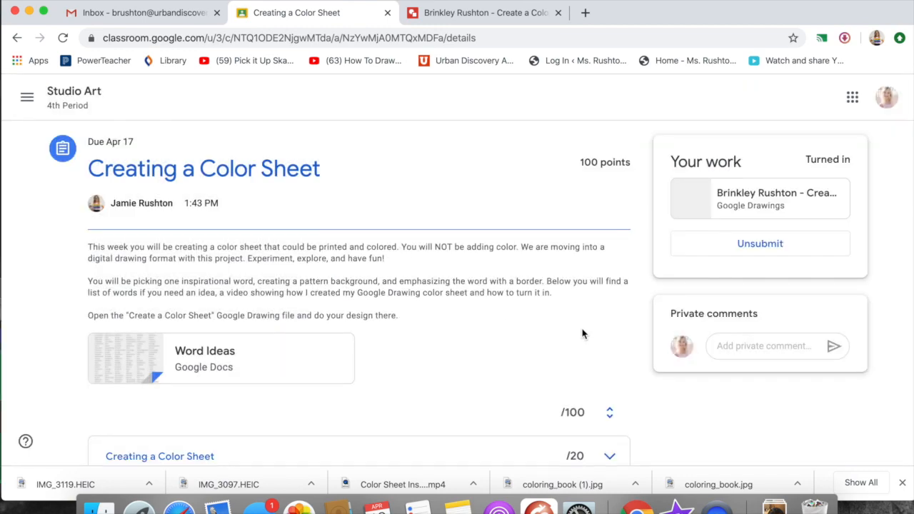
# View the submitted drawing from the turned-in assignment and close it again
pyautogui.click(724, 207)
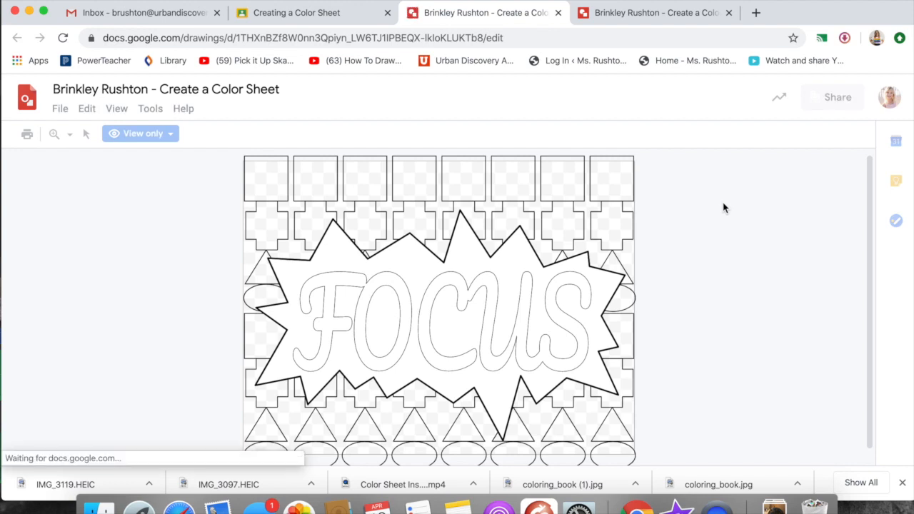
pyautogui.click(558, 12)
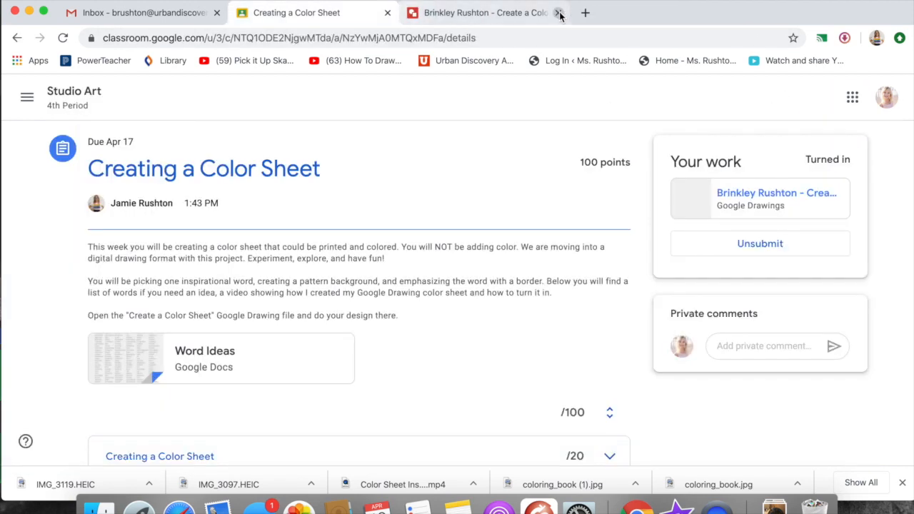